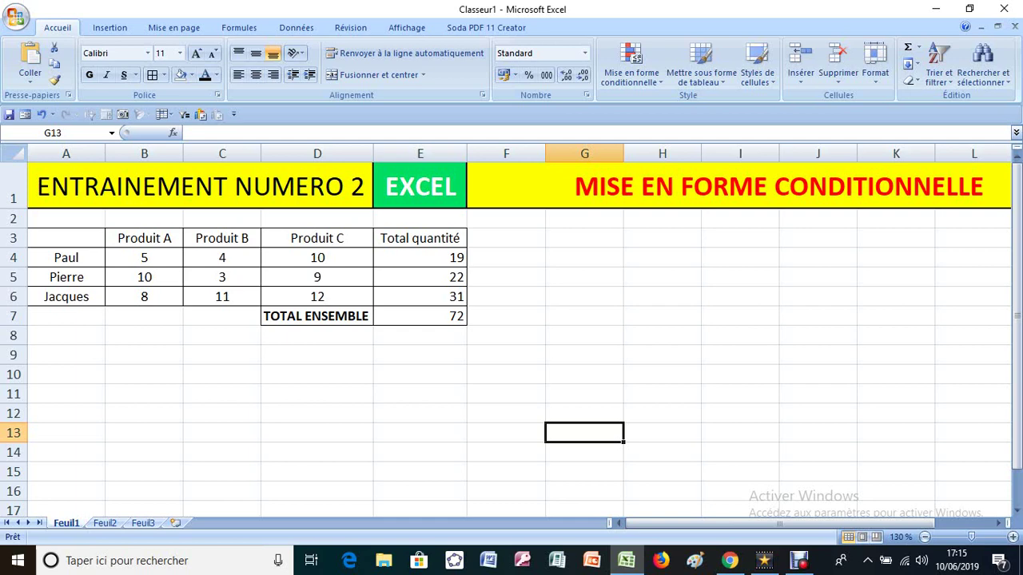
Step: Start a new conditional formatting rule for B4:D6 with the type "Appliquer une mise en forme uniquement aux cellules qui contiennent"
drag(419, 257, 420, 297)
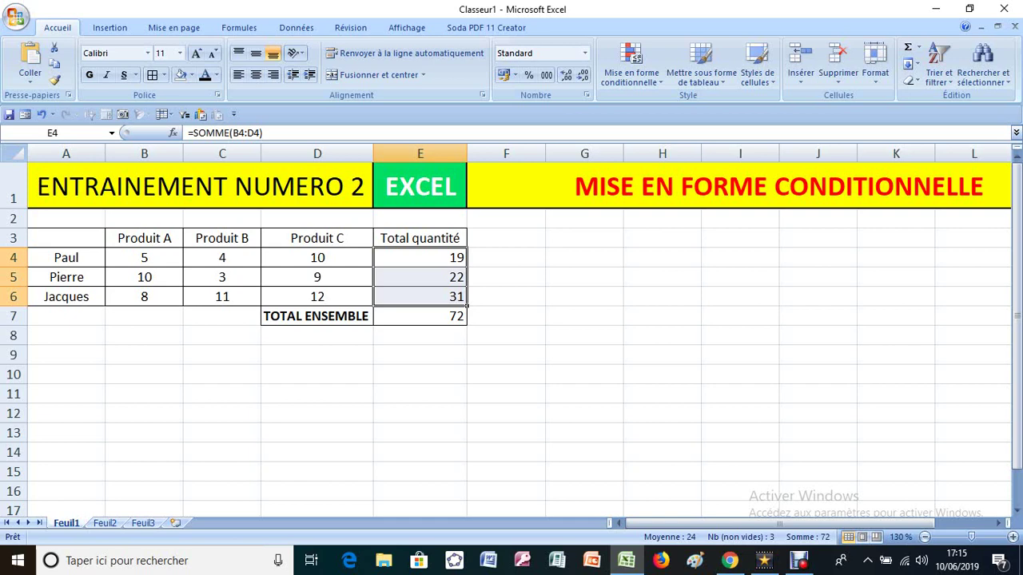
drag(144, 257, 374, 284)
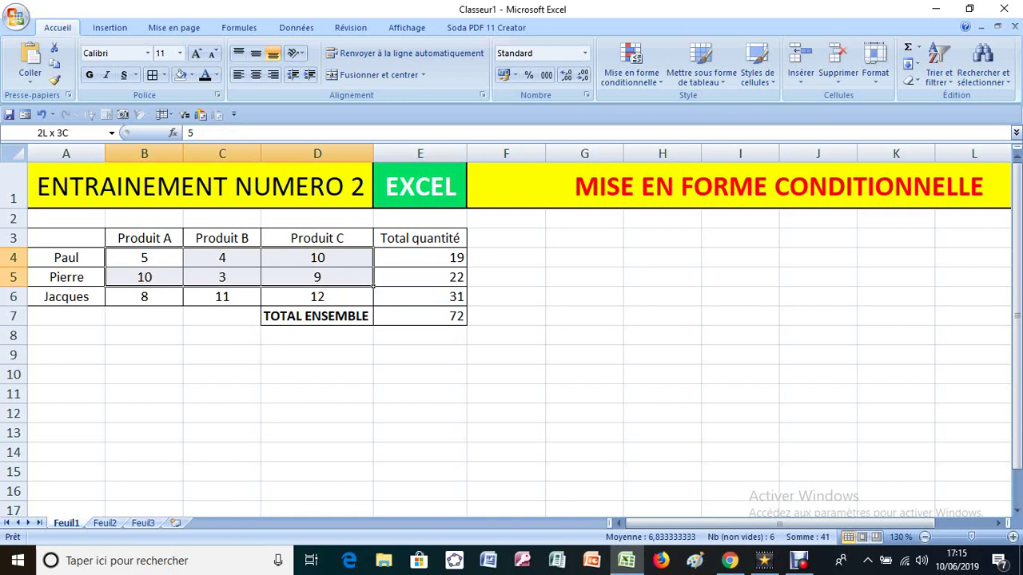
drag(373, 284, 373, 304)
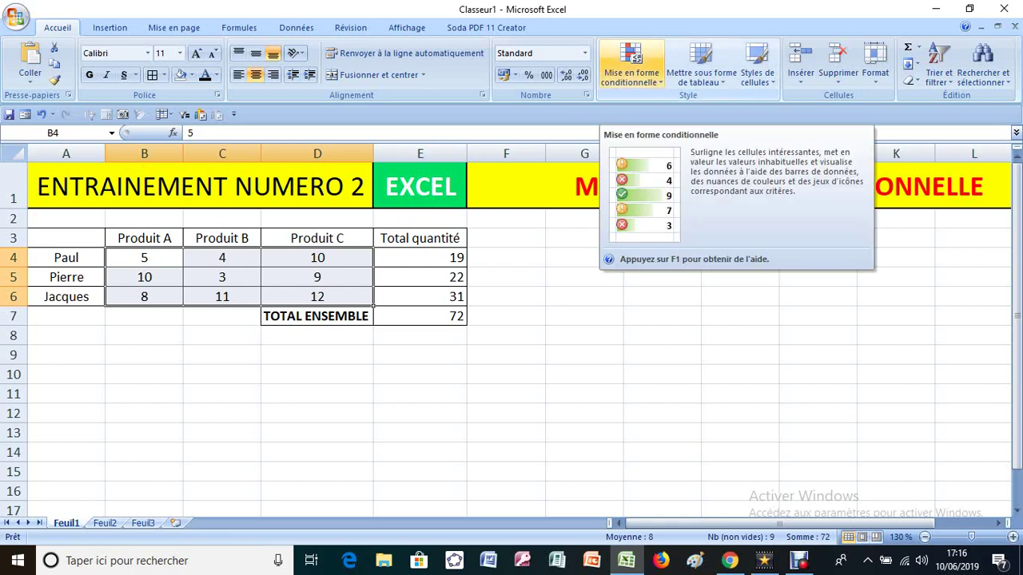
click(631, 72)
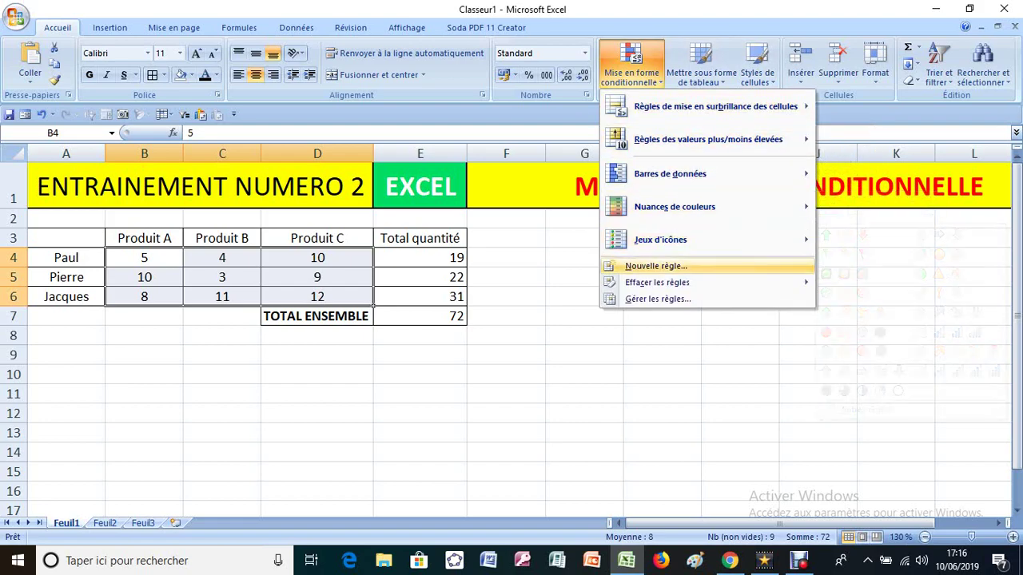
click(656, 266)
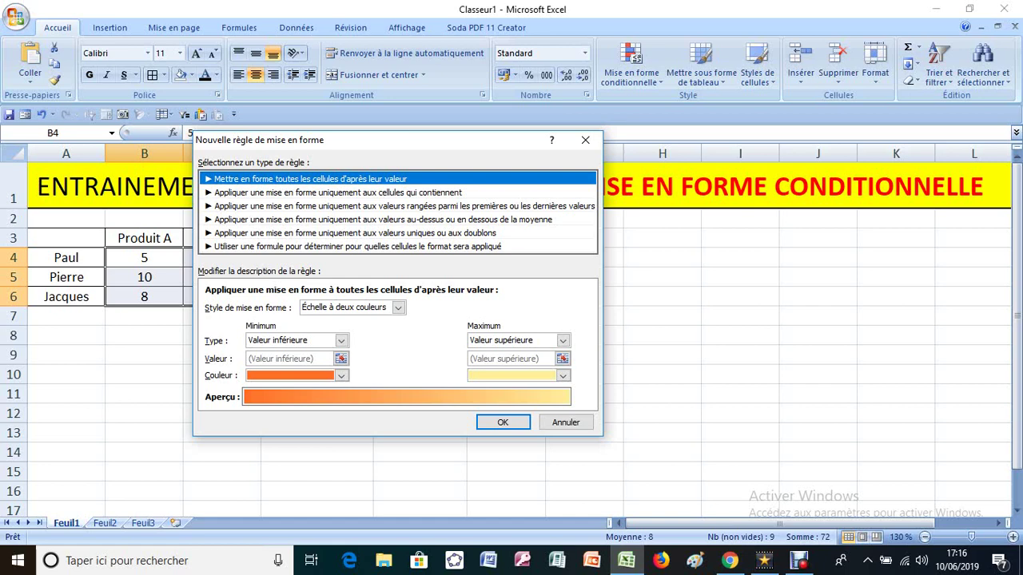
click(337, 193)
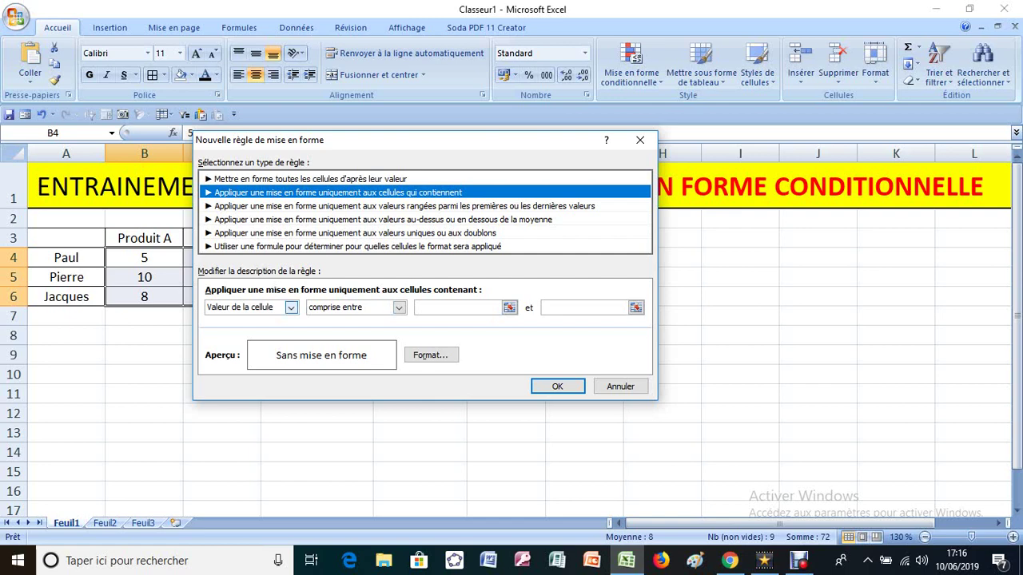
Step: Set the rule's condition to cell value "inférieure à" 5
click(291, 306)
click(291, 306)
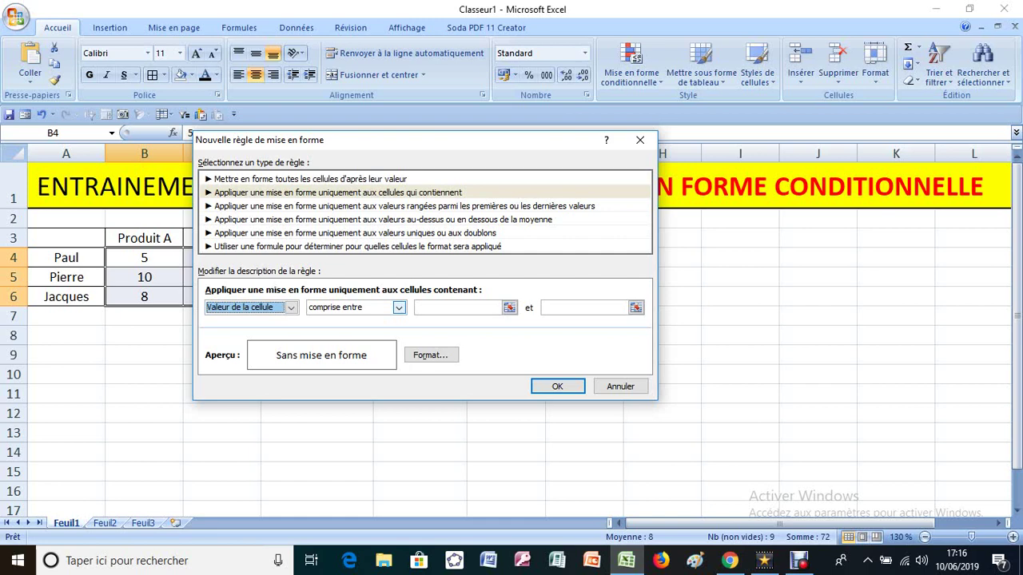
click(398, 307)
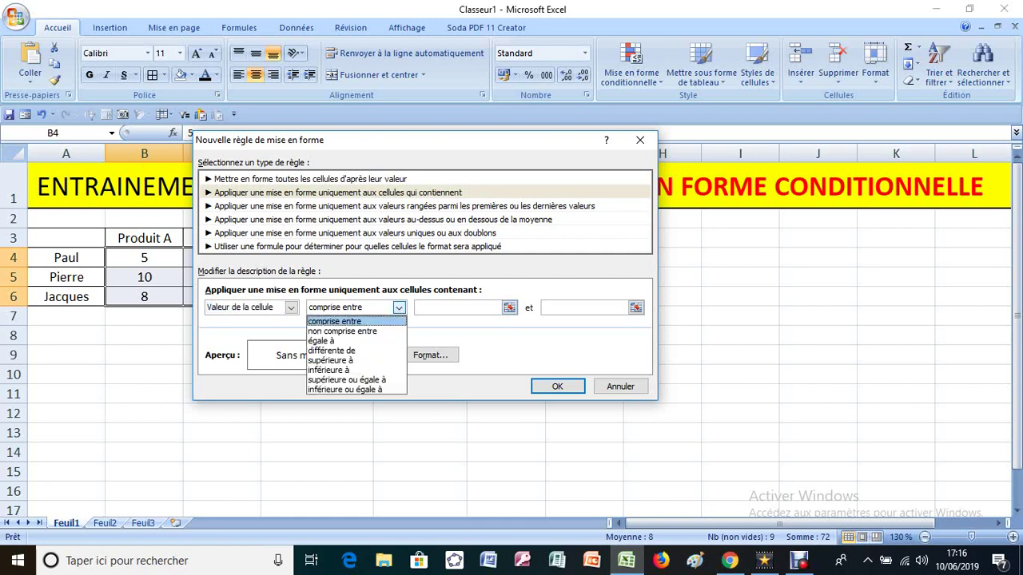
click(345, 370)
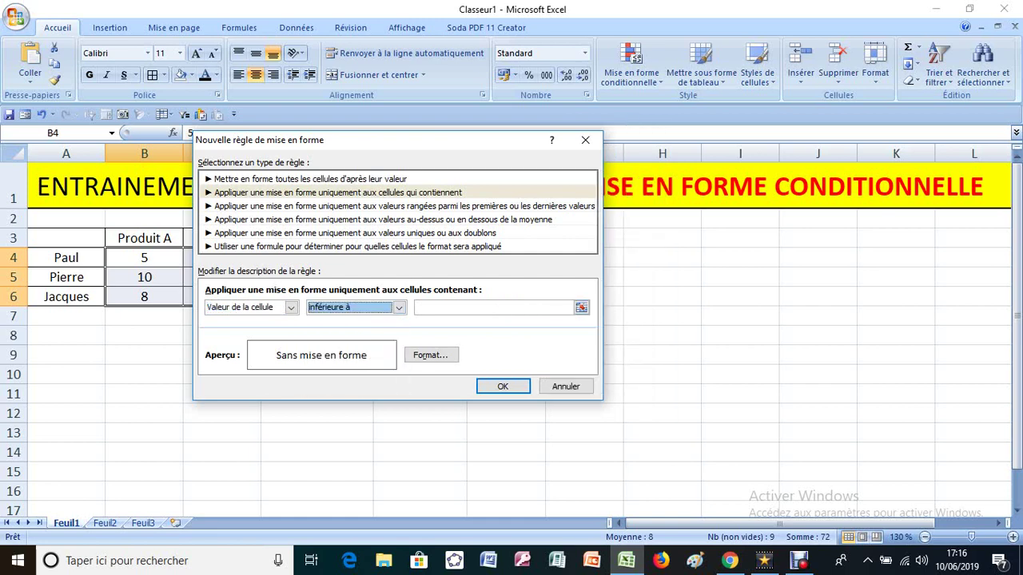
click(492, 307)
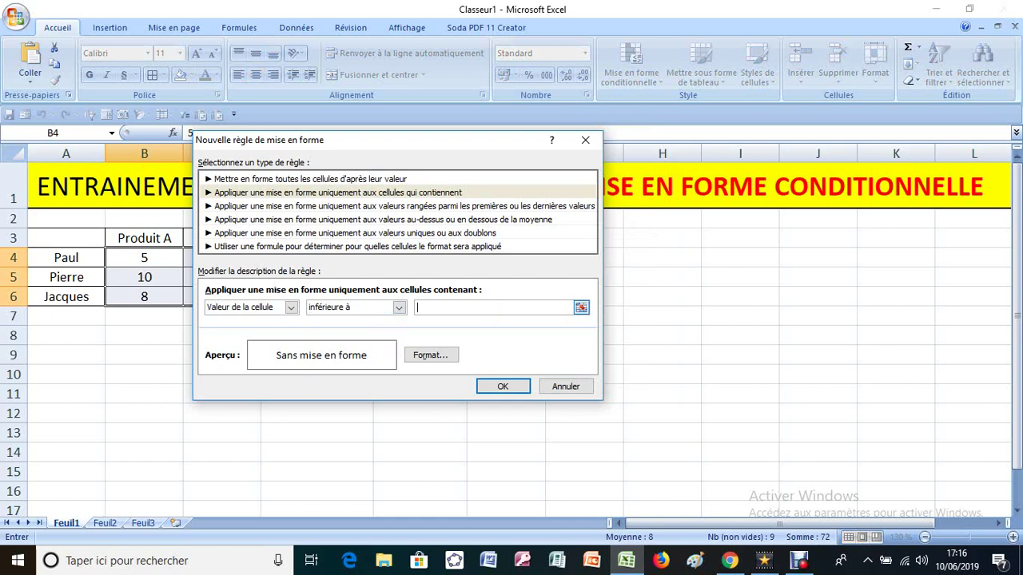
text(5)
Step: Give the rule's format a bright red background fill
click(431, 356)
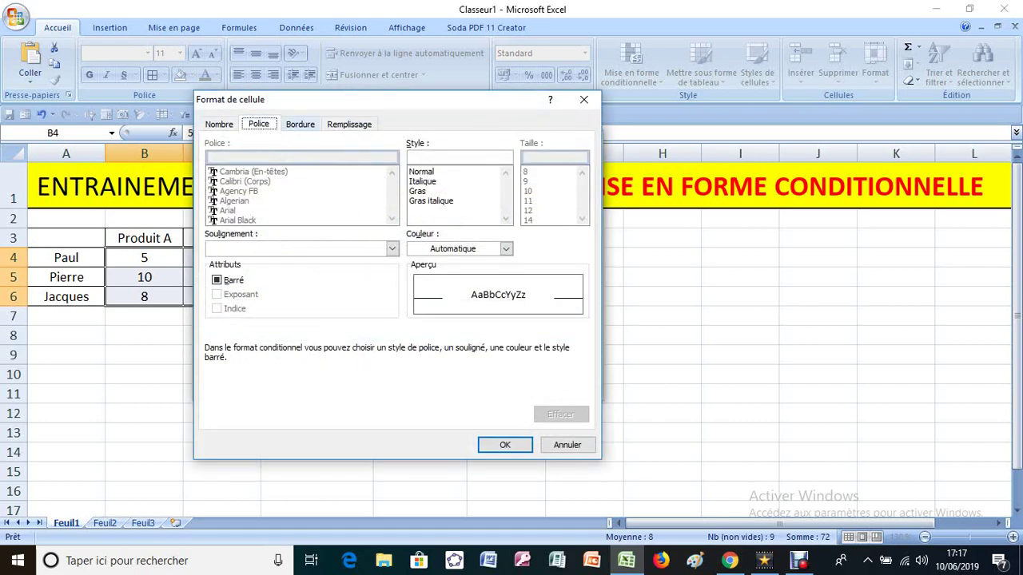
click(349, 125)
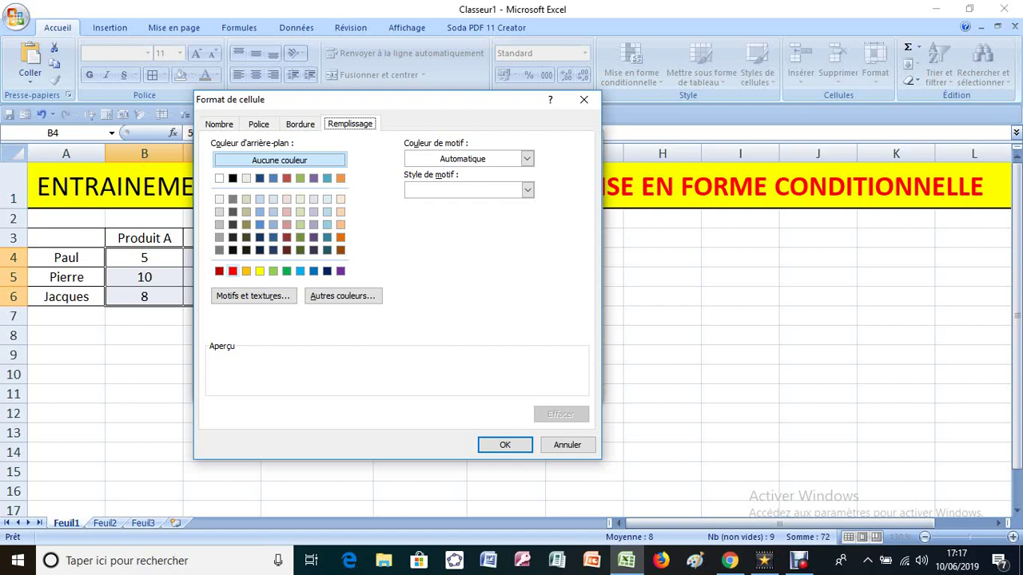
click(233, 270)
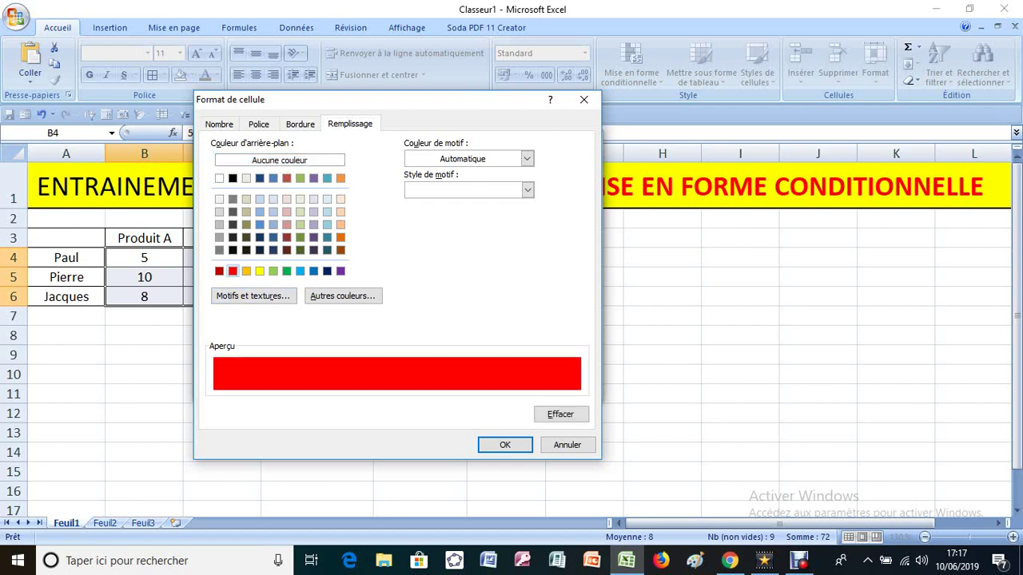
click(505, 445)
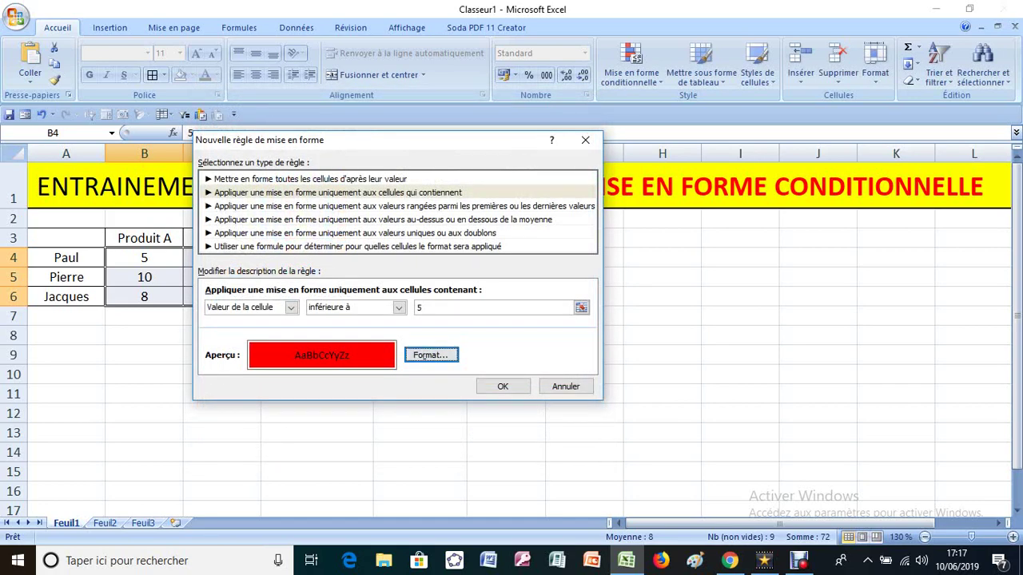
Step: Add the bold (Gras) font style to the rule's format and apply the rule to the cells
click(432, 355)
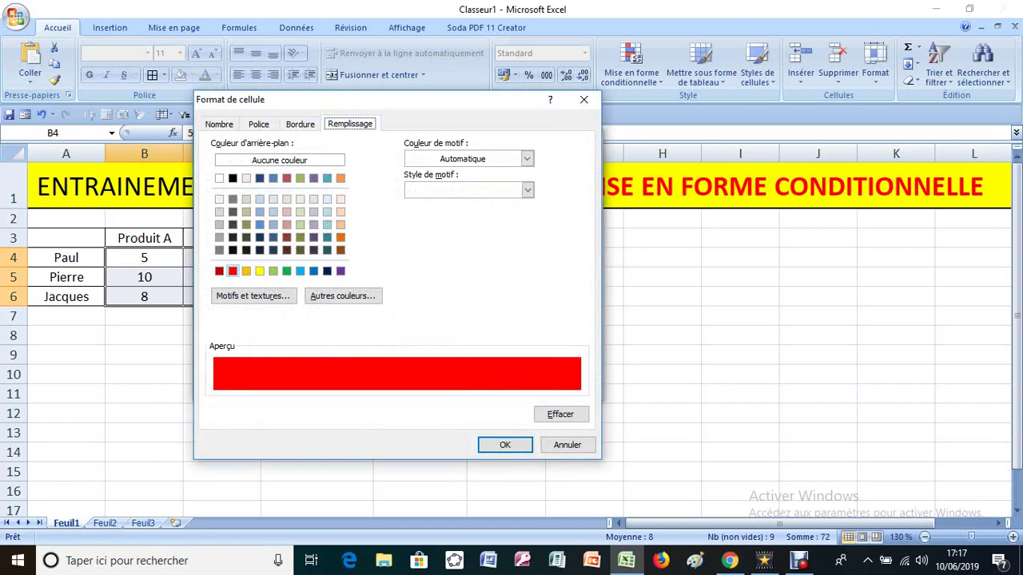
click(219, 124)
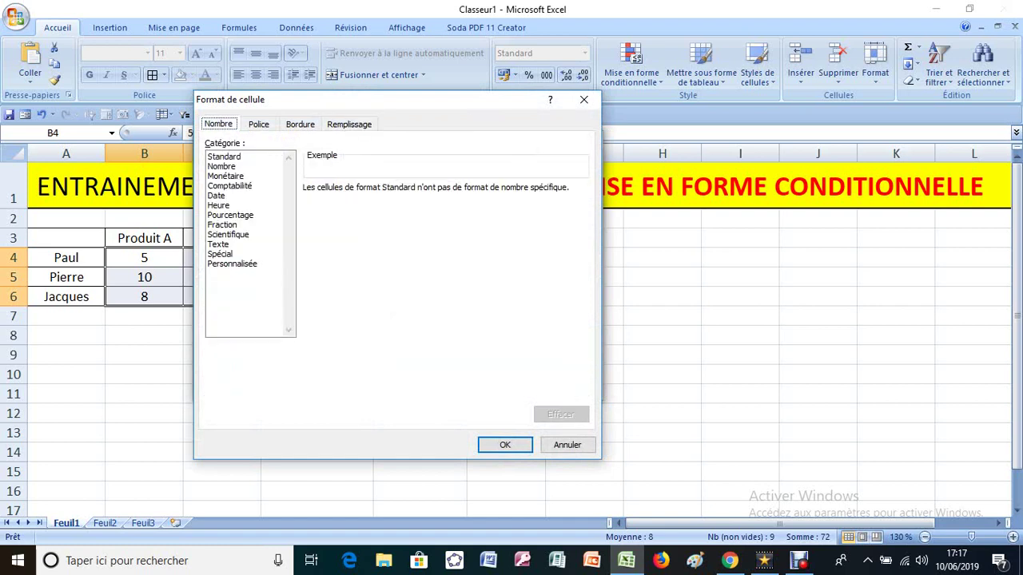
click(258, 124)
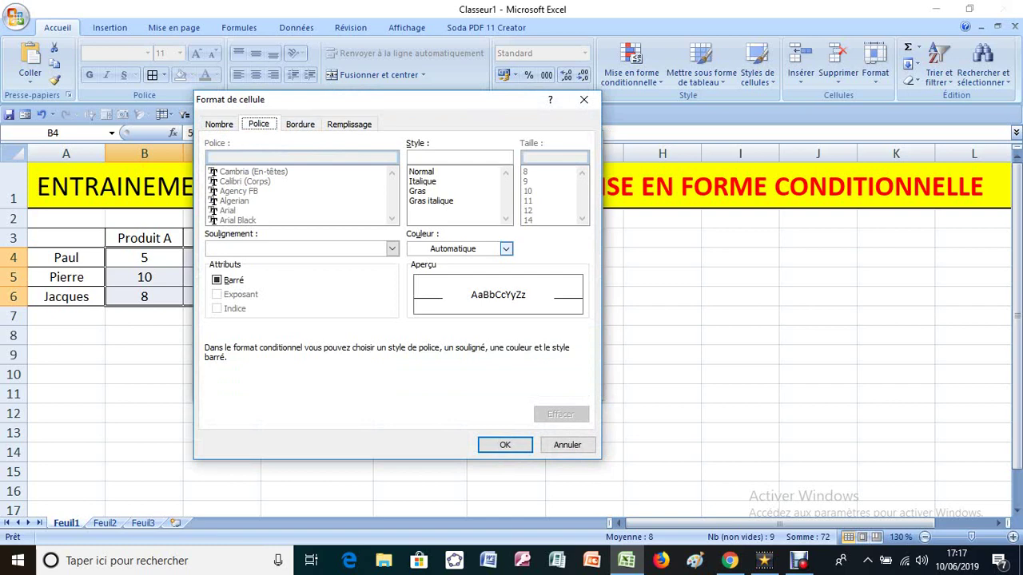
click(506, 248)
click(506, 248)
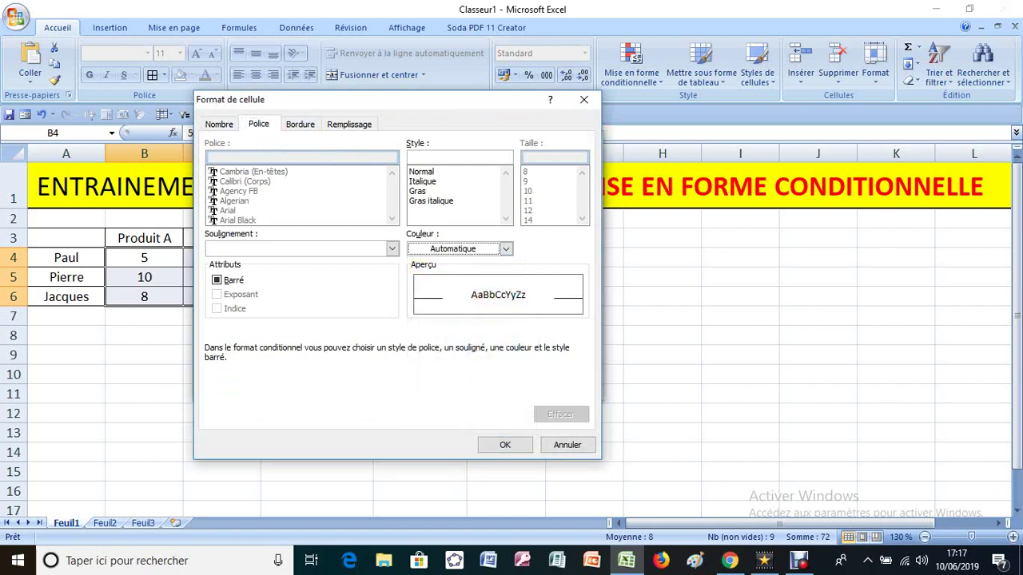
click(417, 190)
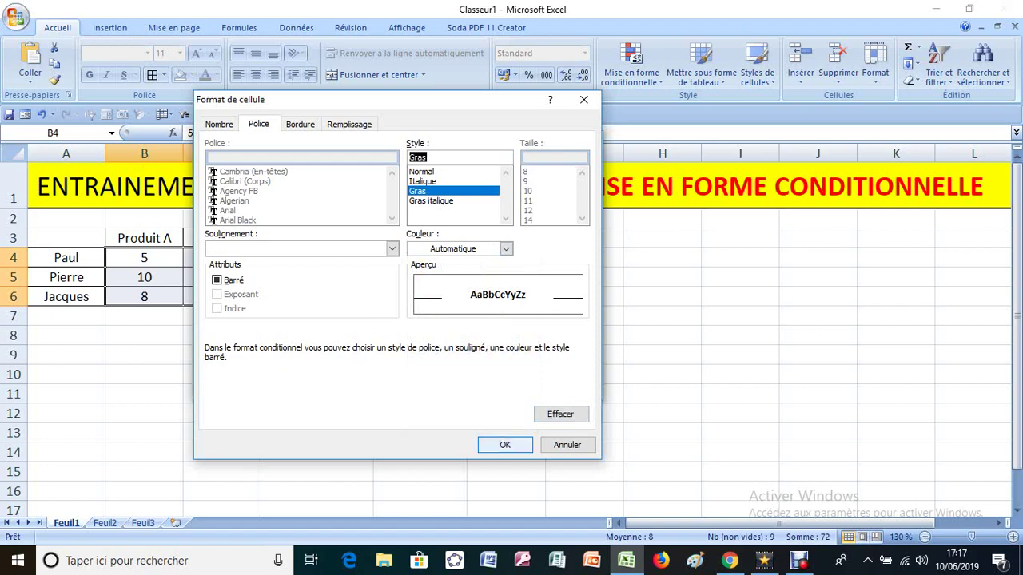
key(Return)
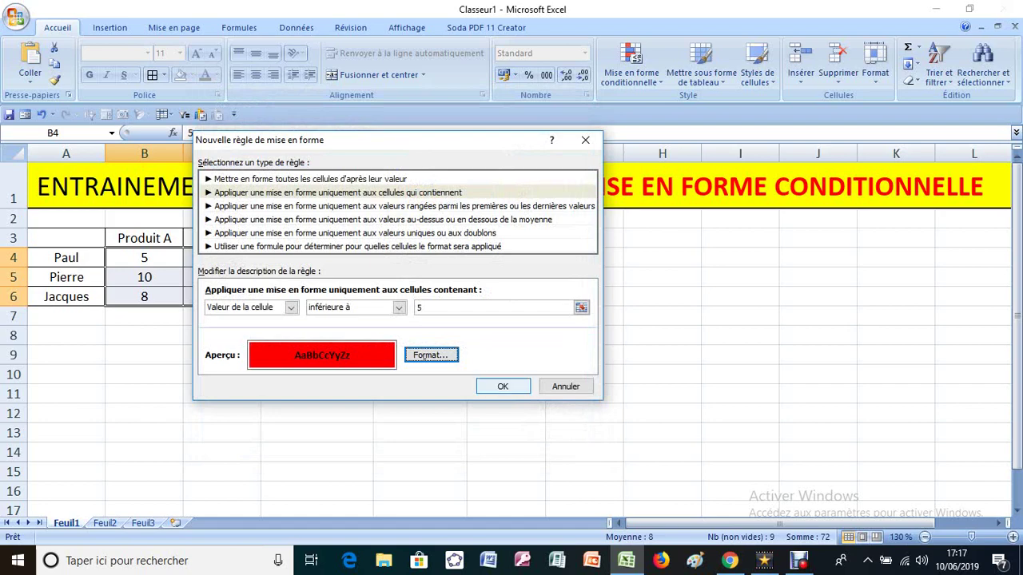
key(Tab)
key(Return)
click(317, 336)
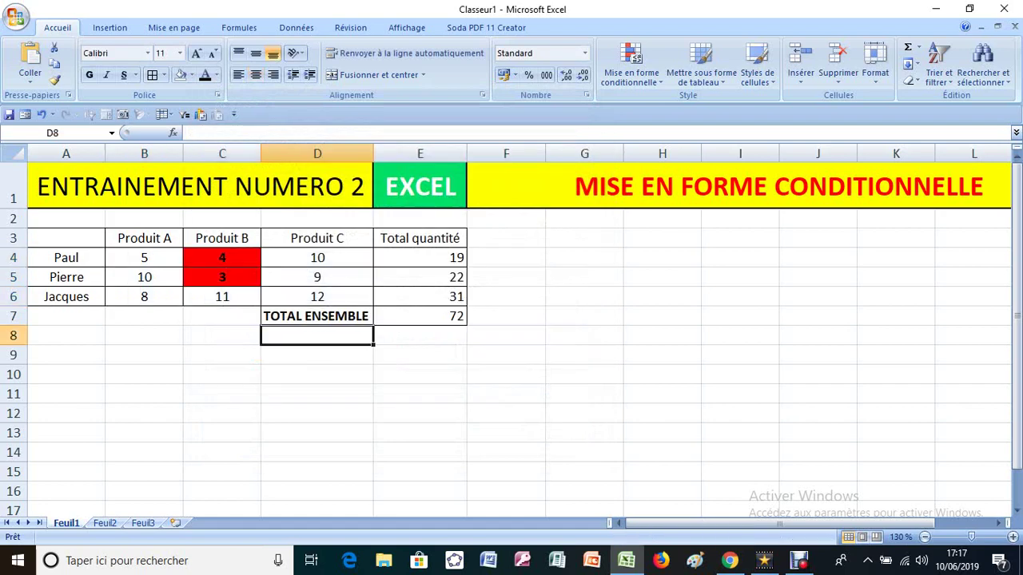
Step: Examine which quantities in B4:D6 the rule highlights, checking C4 and C5
drag(144, 258, 317, 296)
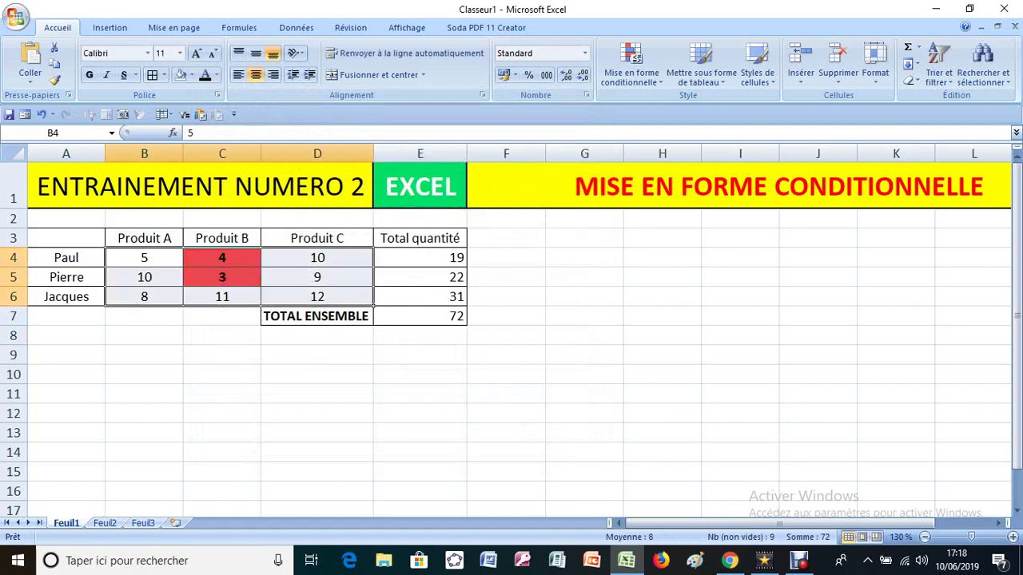
click(258, 263)
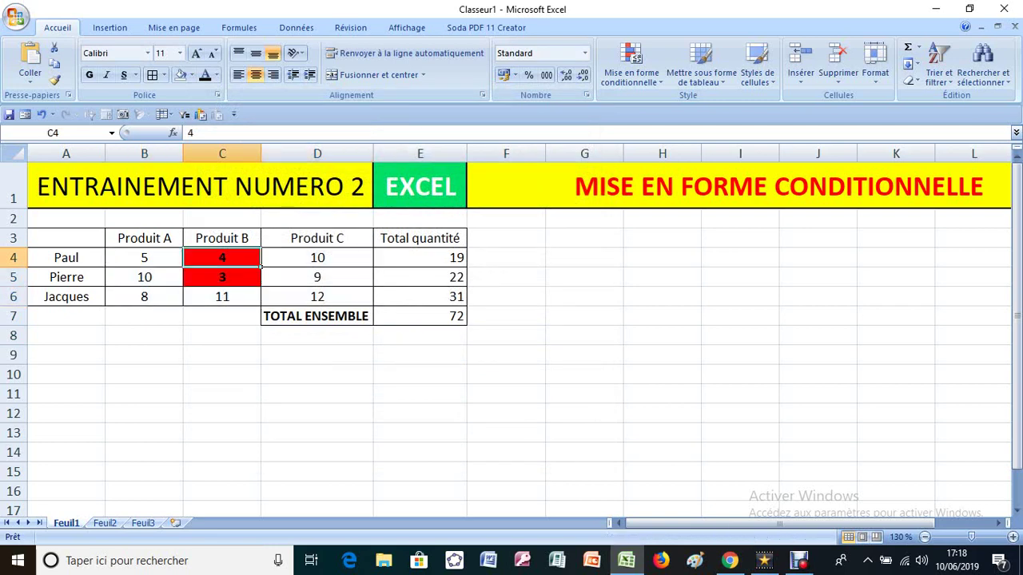
click(259, 285)
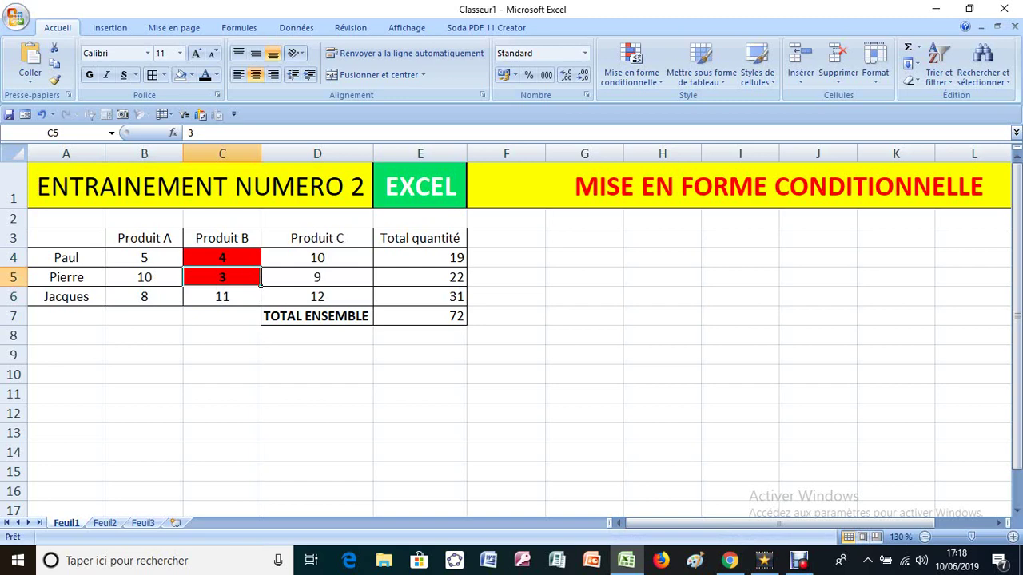
click(222, 258)
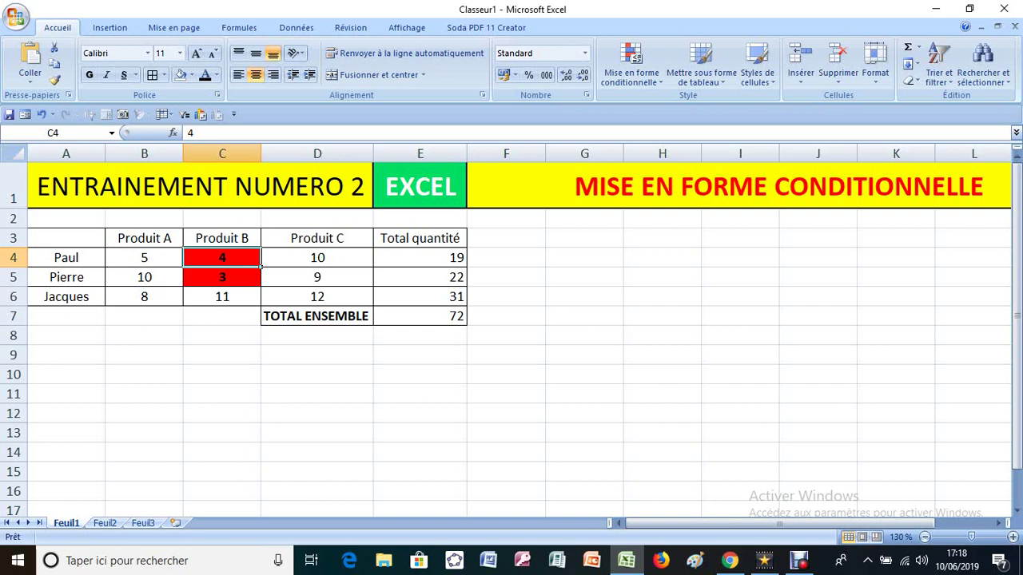
click(222, 278)
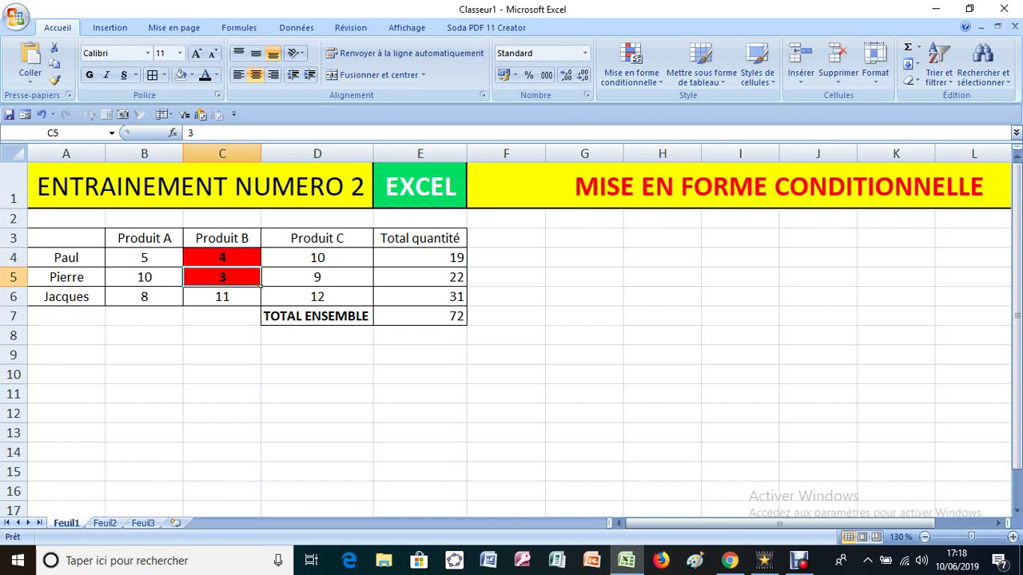
drag(318, 296, 143, 258)
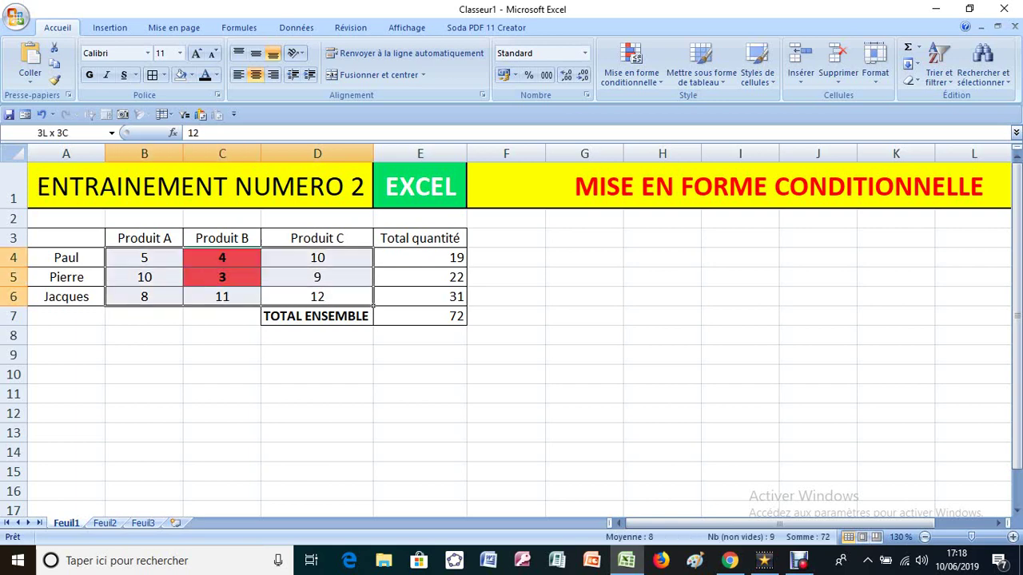
Step: Start another conditional formatting rule for B4:D6 with the type "Appliquer une mise en forme uniquement aux cellules qui contiennent"
click(317, 257)
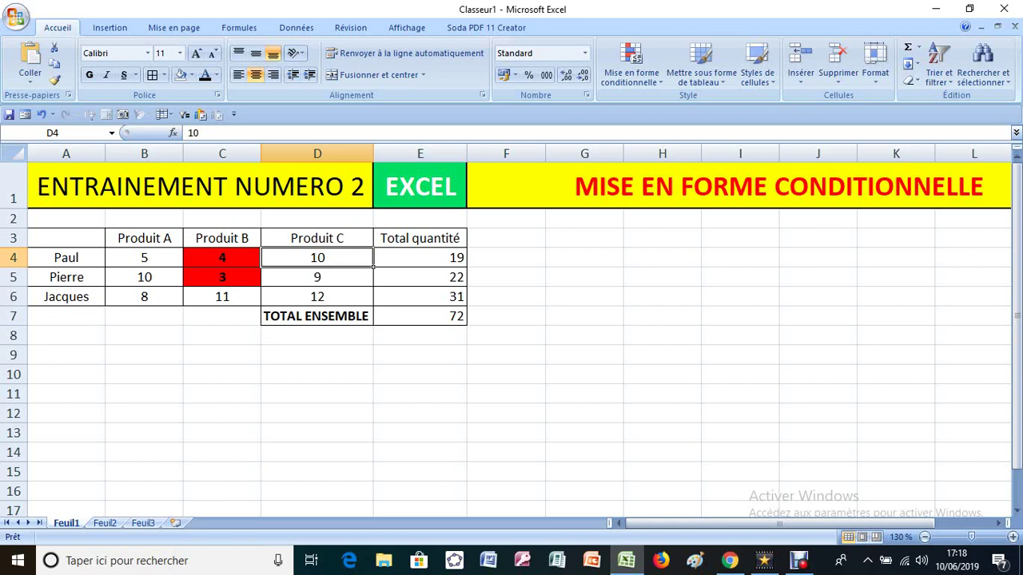
key(Down)
key(Down)
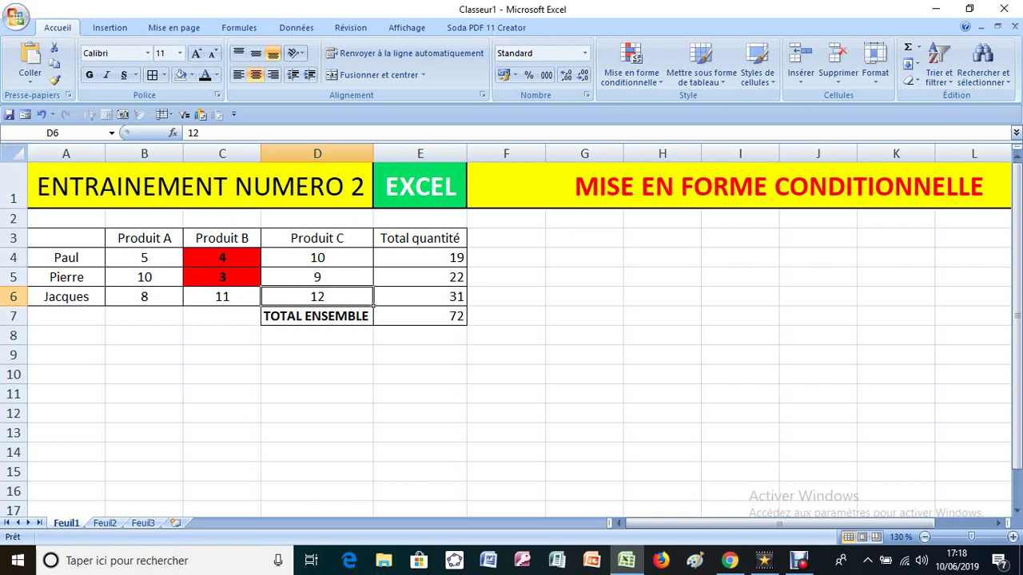
key(shift+Left)
key(shift+Left)
key(shift+Up)
key(shift+Up)
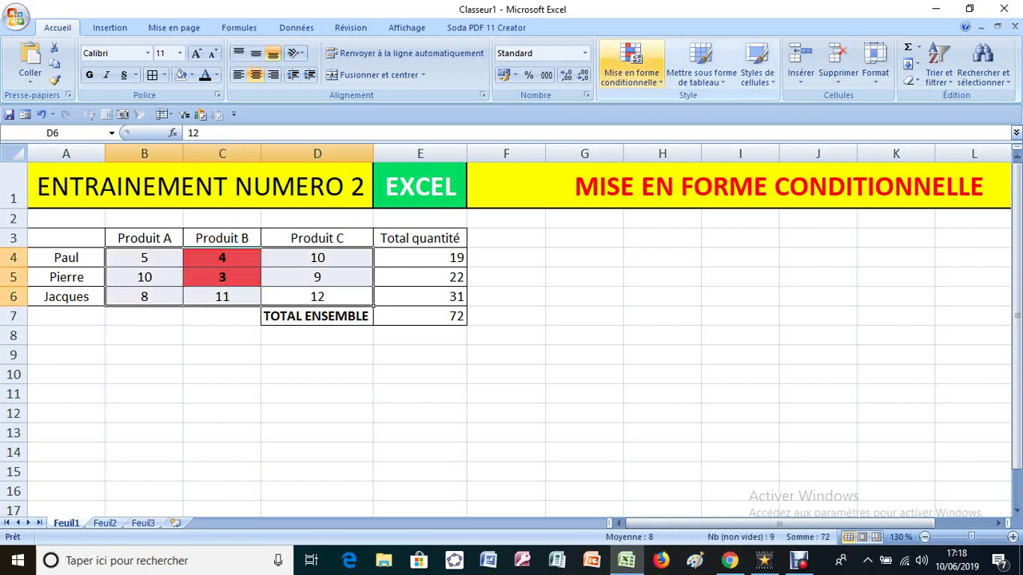
click(631, 64)
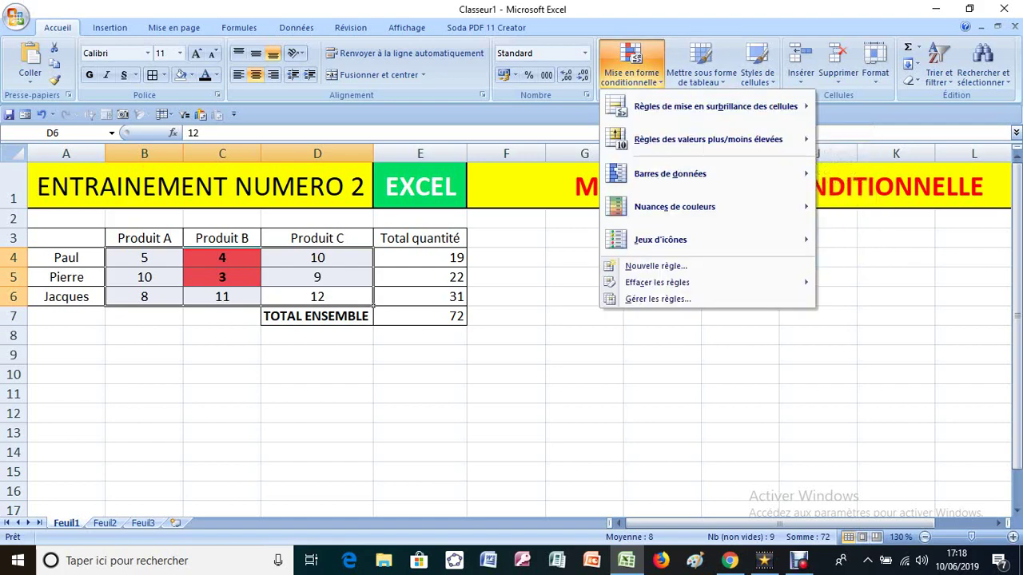
click(655, 266)
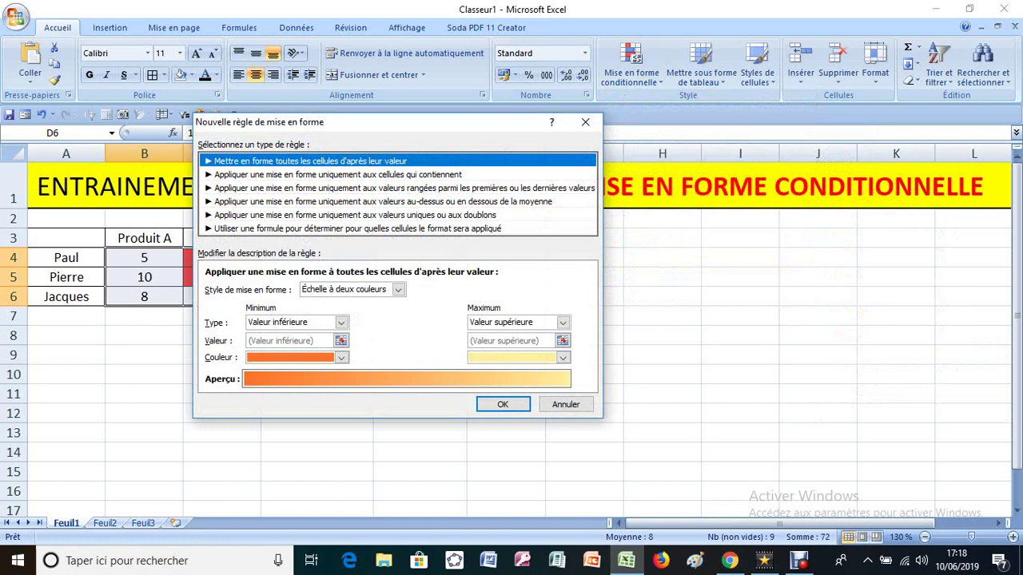
click(338, 174)
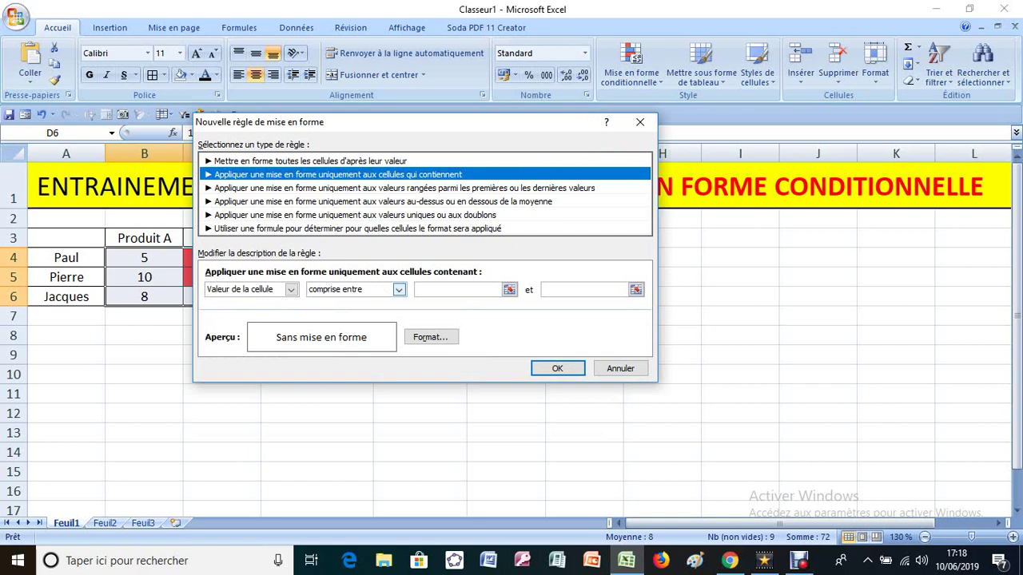
Step: Set the rule's condition to cell values "supérieure ou égale à" 5
click(398, 289)
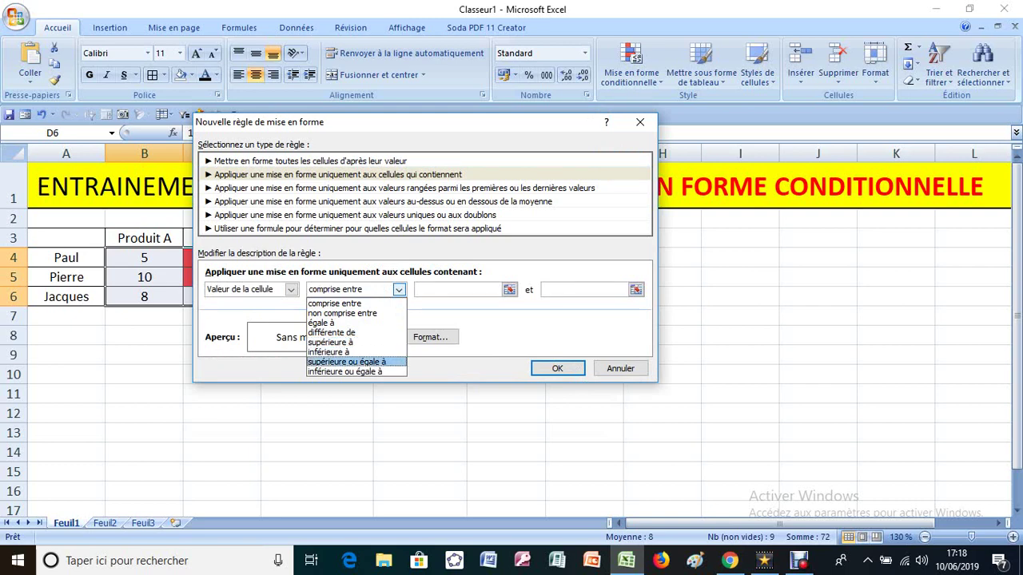
key(Return)
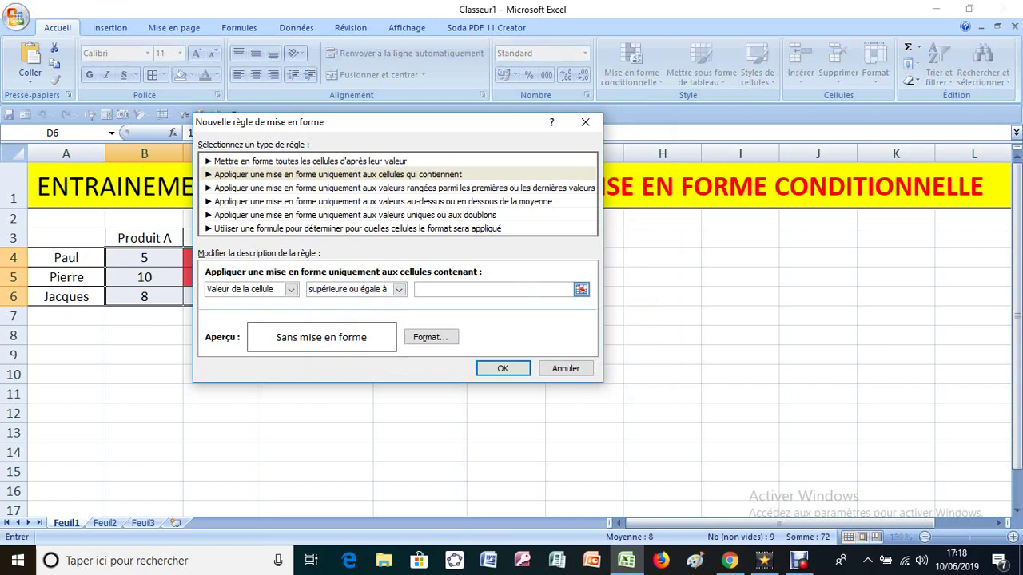
text(5)
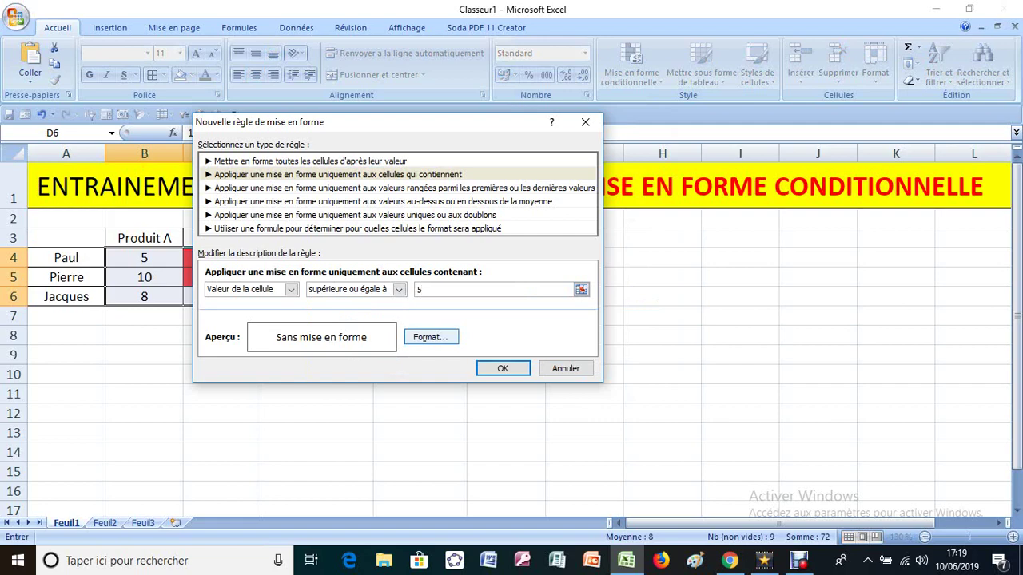
Step: Give the rule's format a light green background fill from the standard colours
click(431, 337)
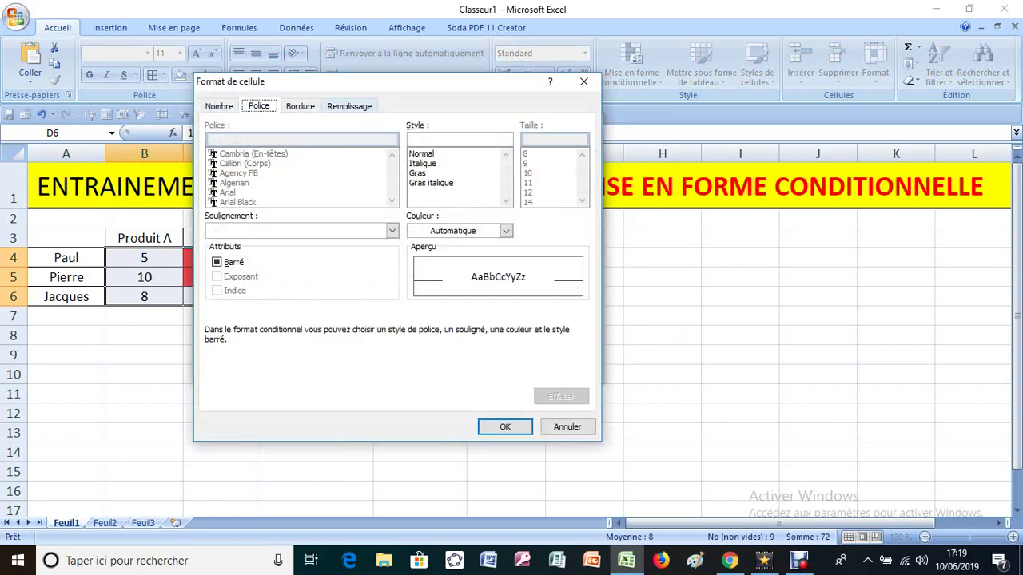
click(349, 105)
click(273, 254)
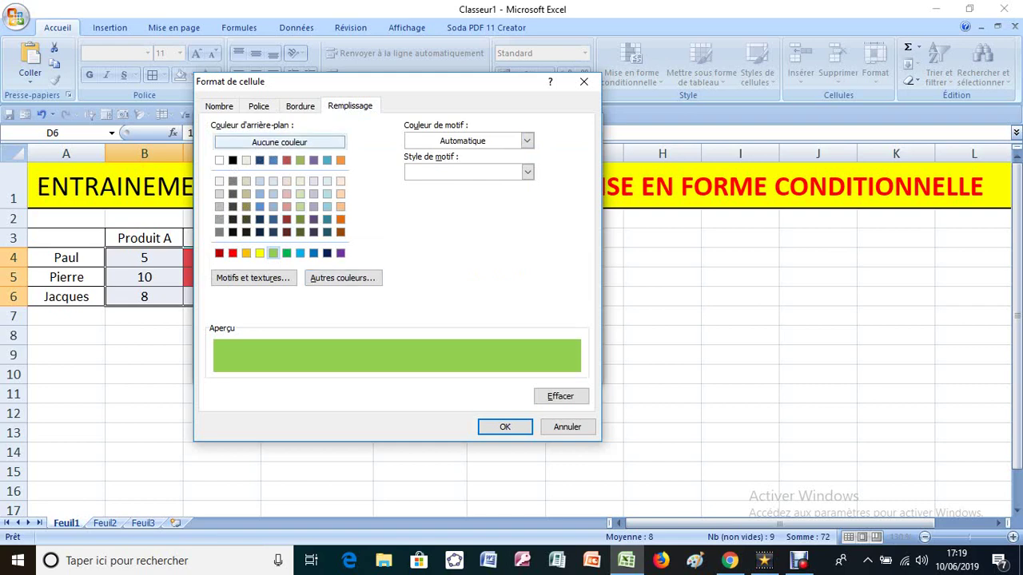
Step: Add the bold (Gras) font style to the green format and apply the rule to B4:D6
click(259, 105)
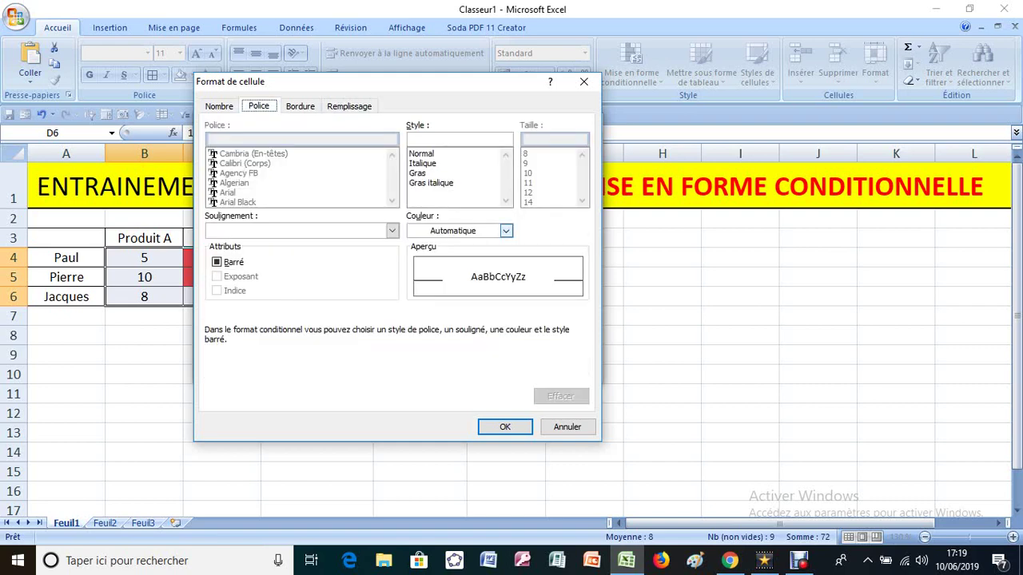
click(505, 230)
click(506, 231)
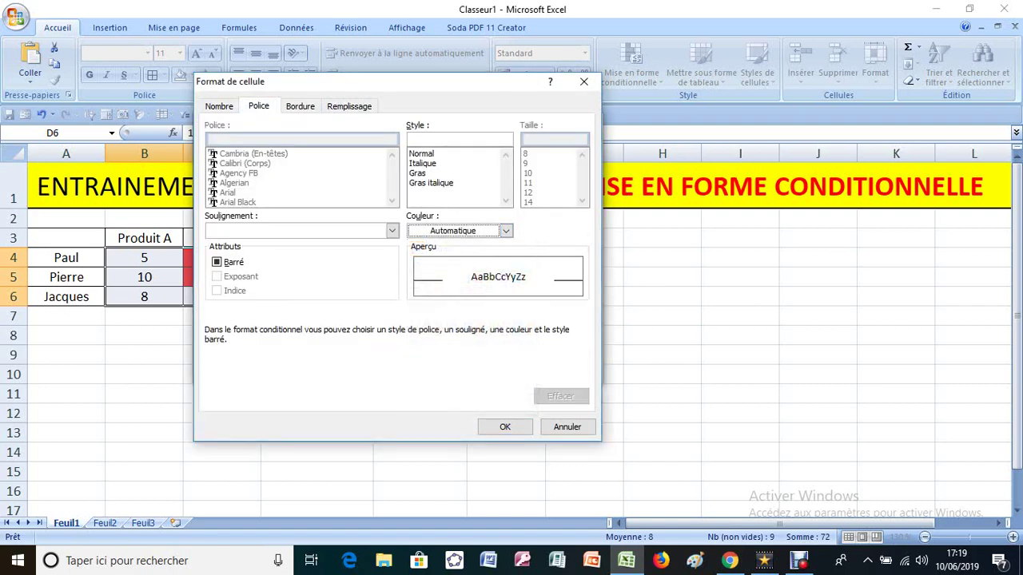
click(418, 174)
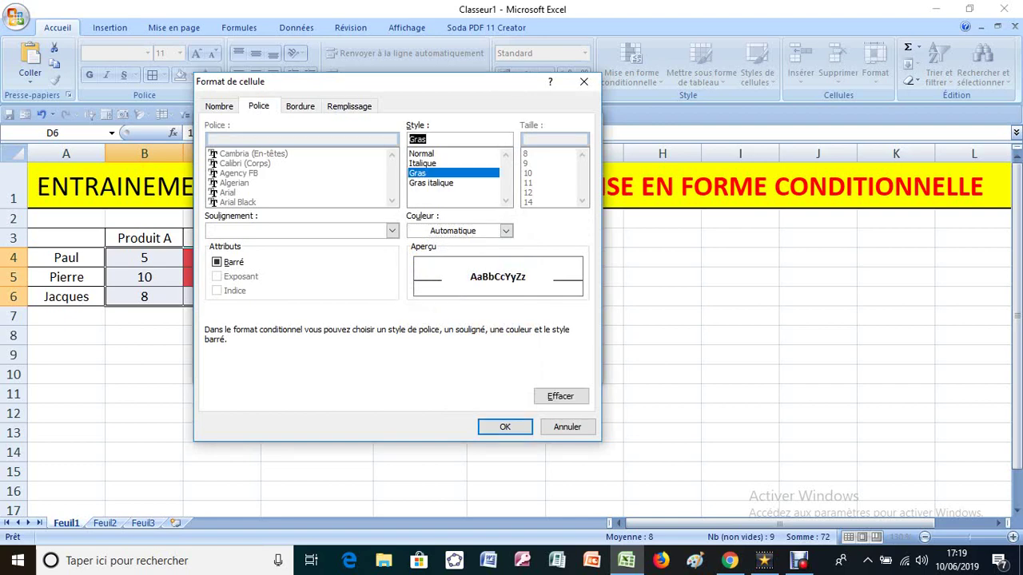
click(505, 427)
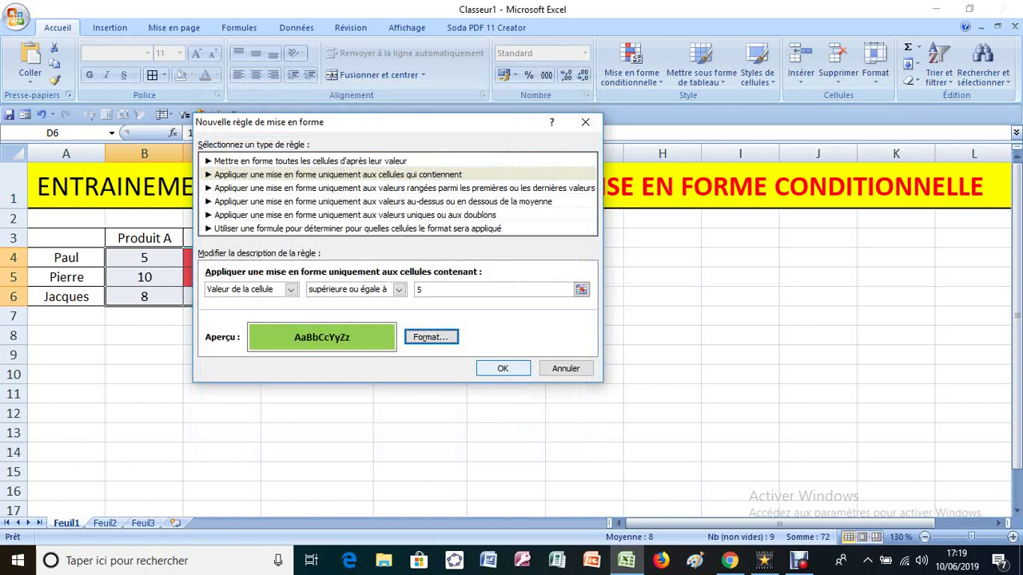
click(502, 368)
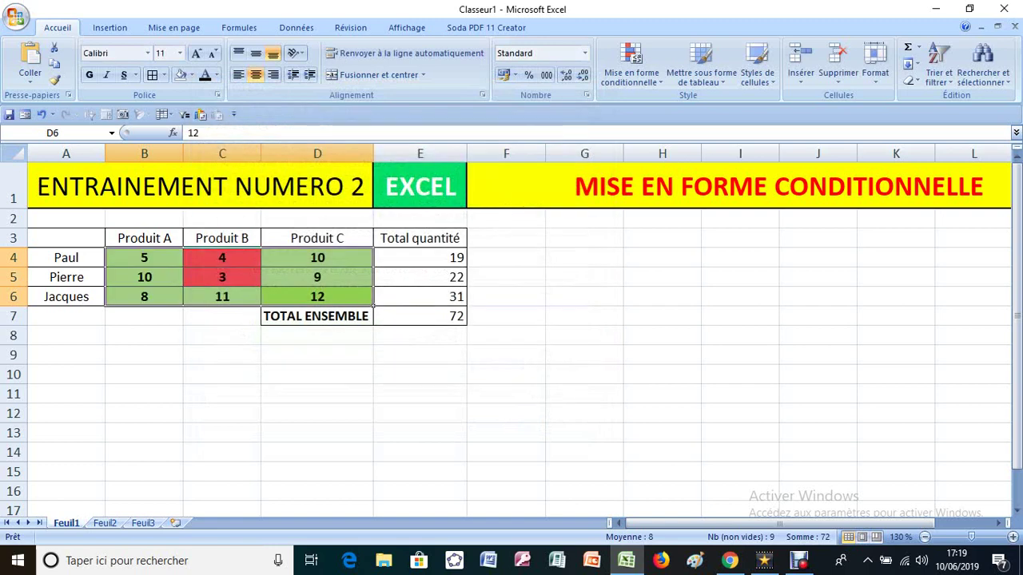
Step: Examine how the two rules colour the quantities in B4:D6, checking C4 and C5
click(317, 375)
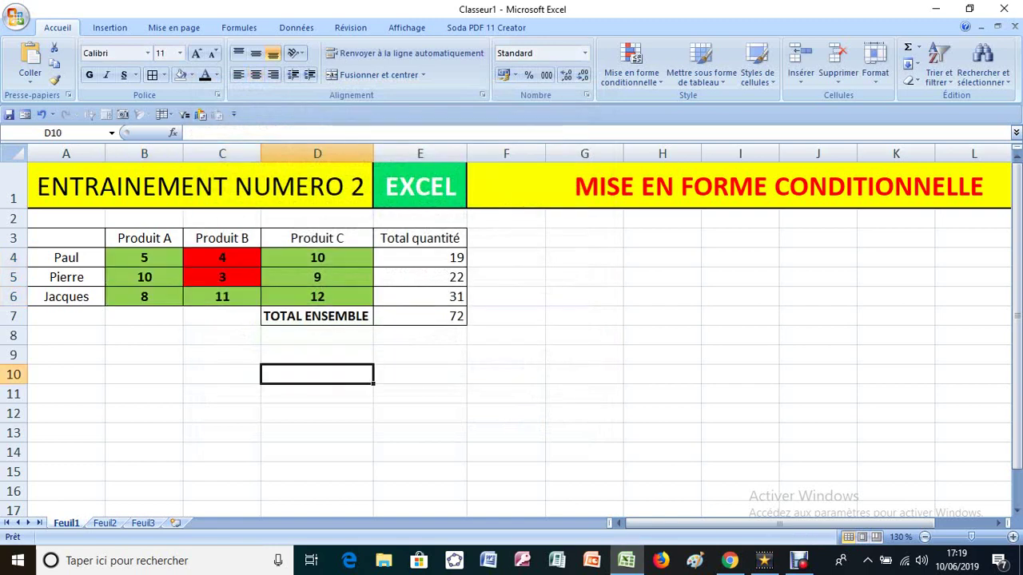
drag(143, 258, 372, 299)
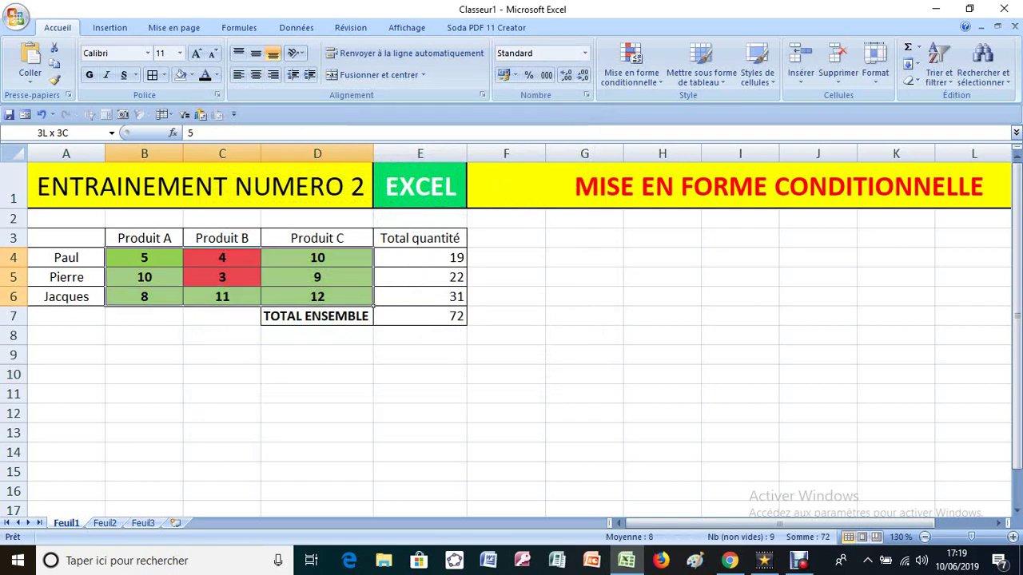
click(222, 335)
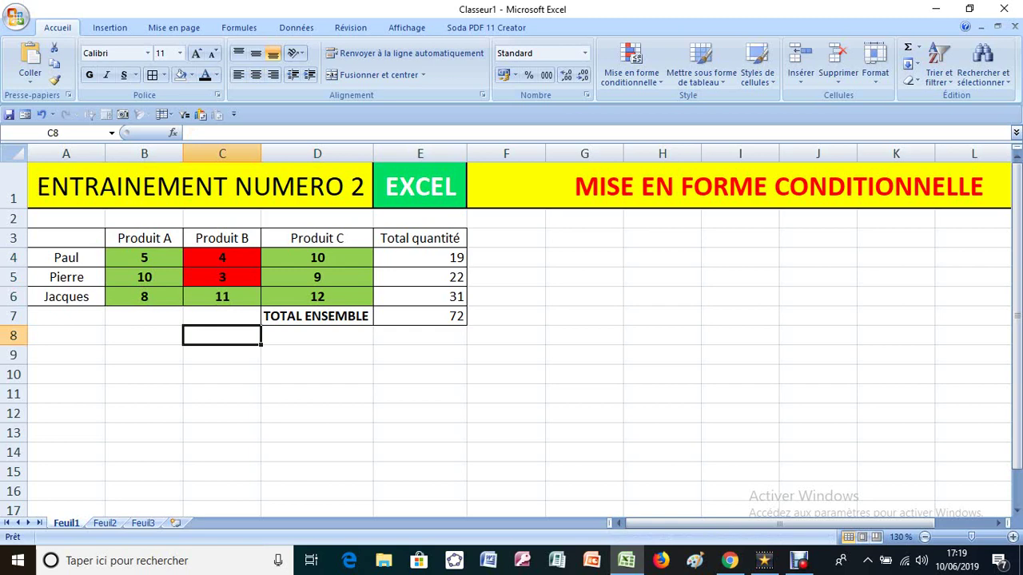
click(222, 257)
click(222, 277)
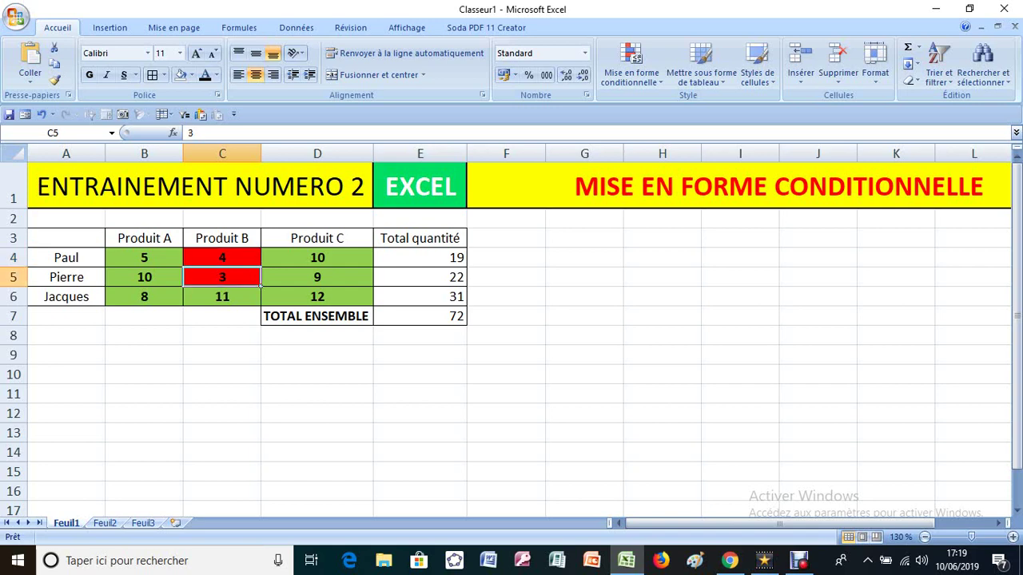
click(506, 336)
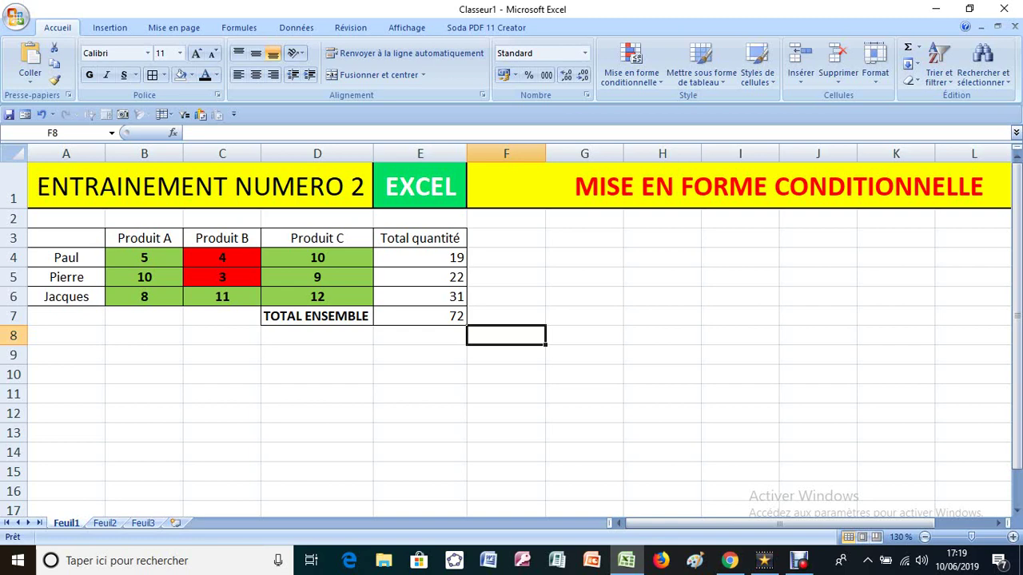
Step: Create a conditional formatting rule for the totals in E4:E6 that targets cell values "inférieure à" 20
drag(419, 257, 419, 296)
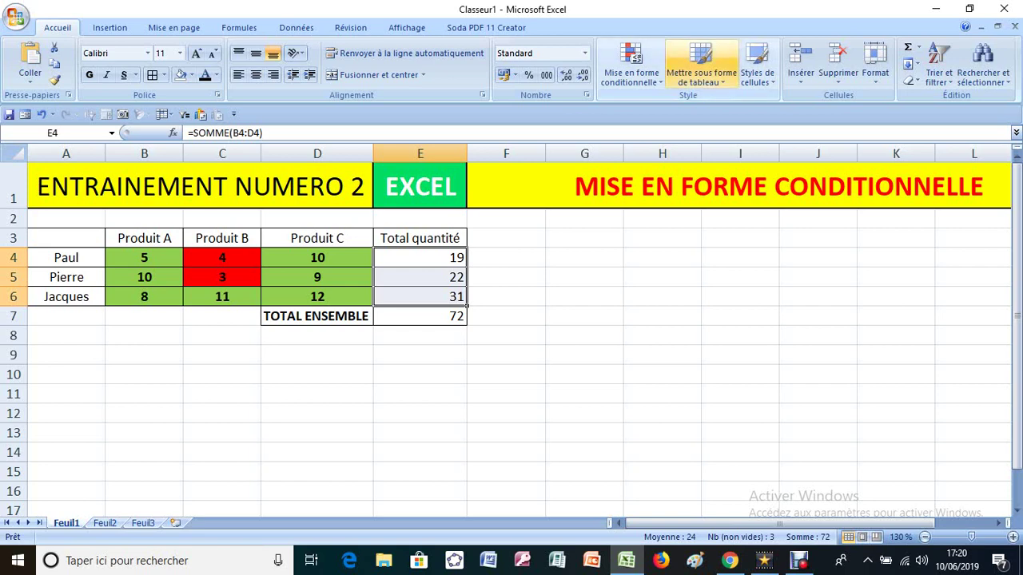
click(701, 68)
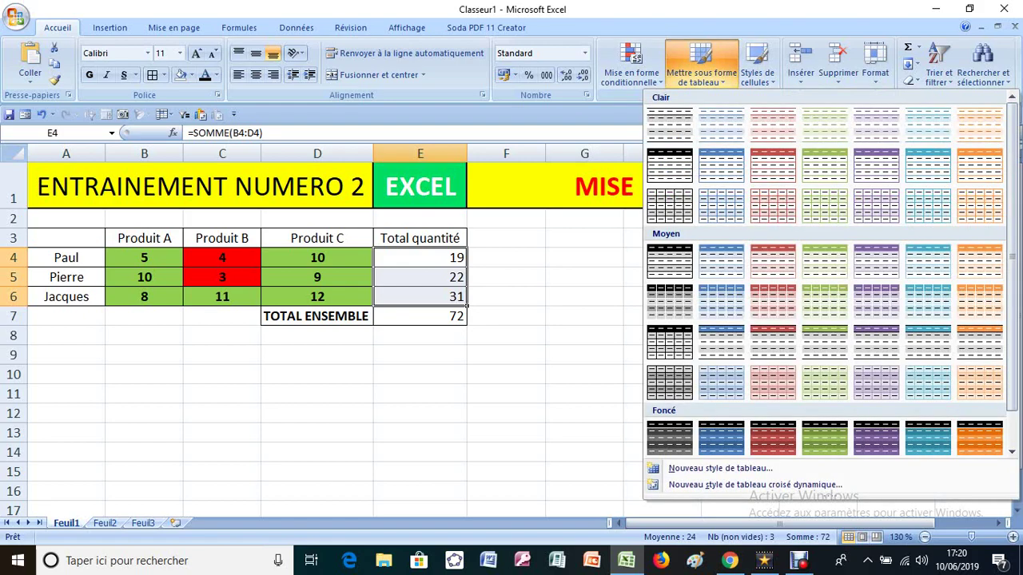
click(631, 72)
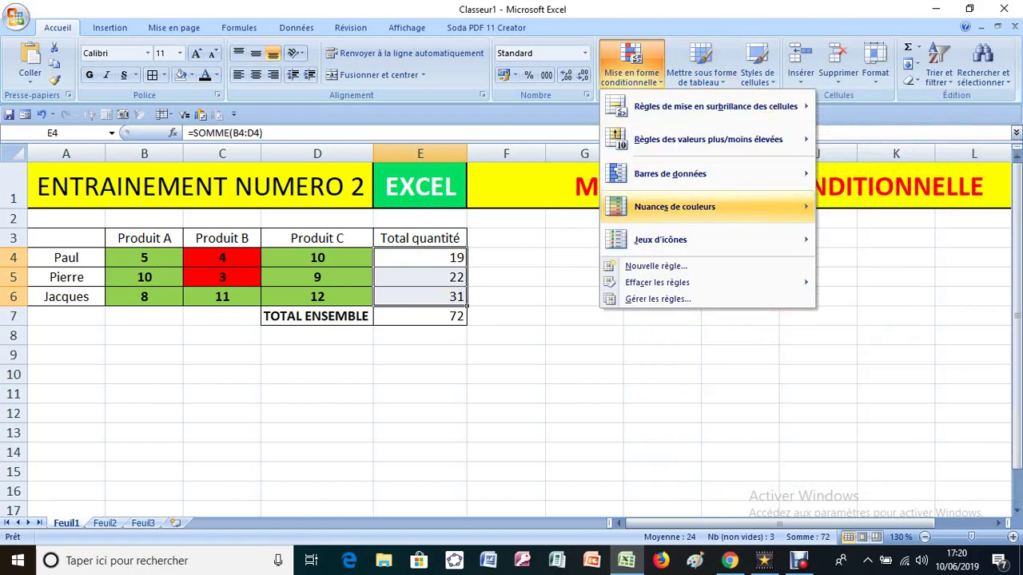
click(655, 266)
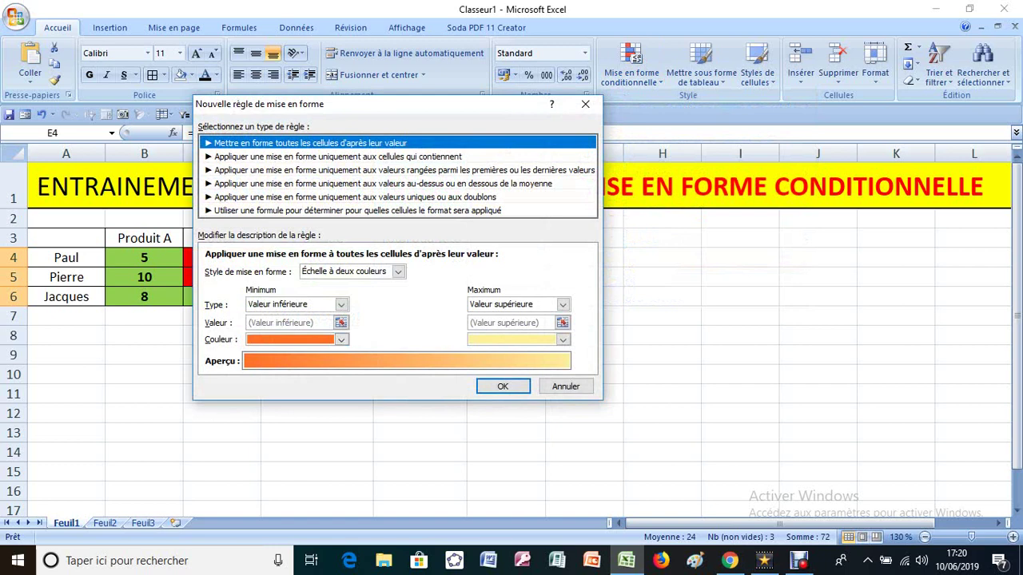
click(338, 156)
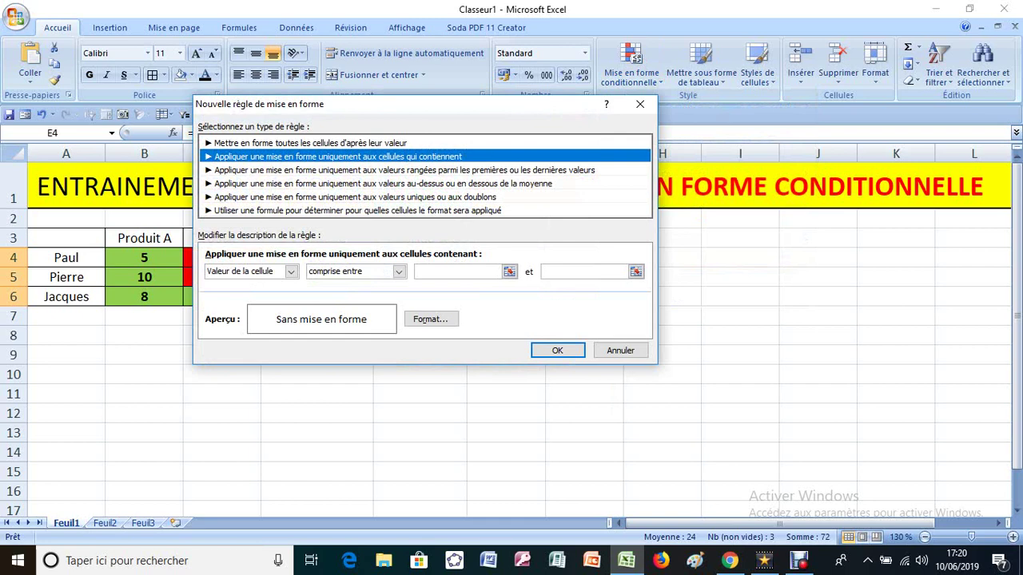
click(398, 272)
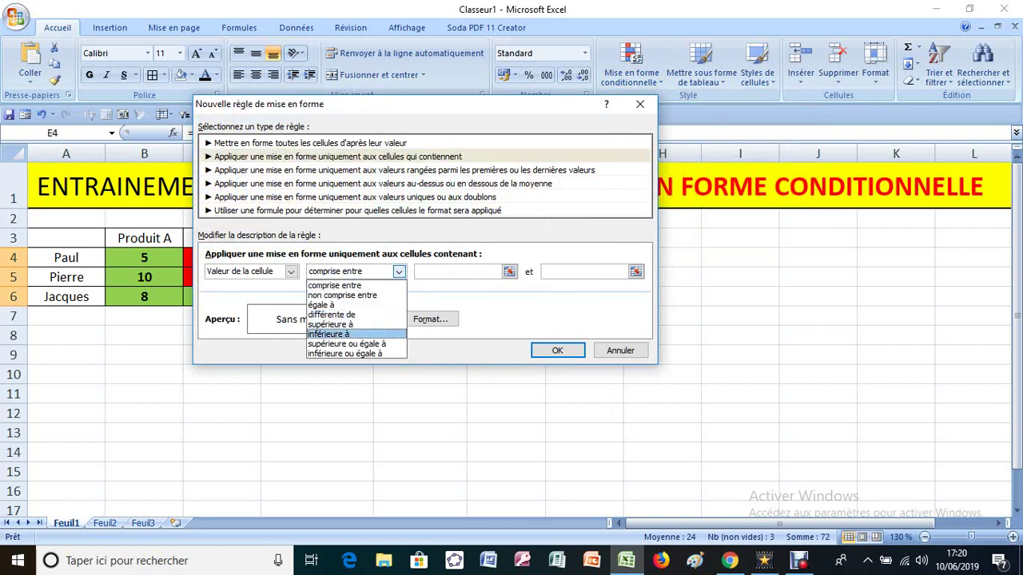
click(329, 334)
click(480, 272)
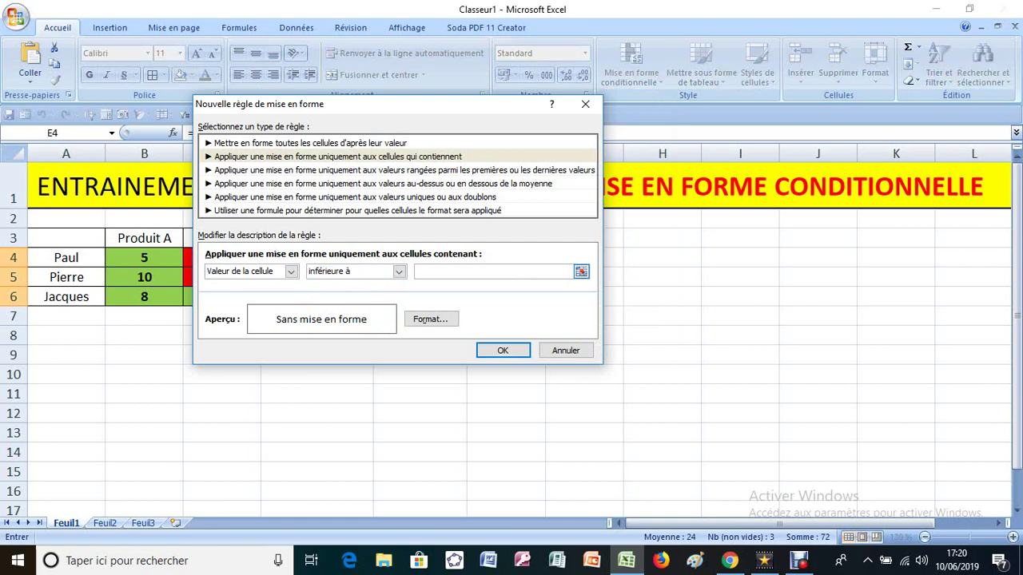
text(20)
Step: Give the rule's format the bold (Gras) font style and a dark orange background fill
click(430, 318)
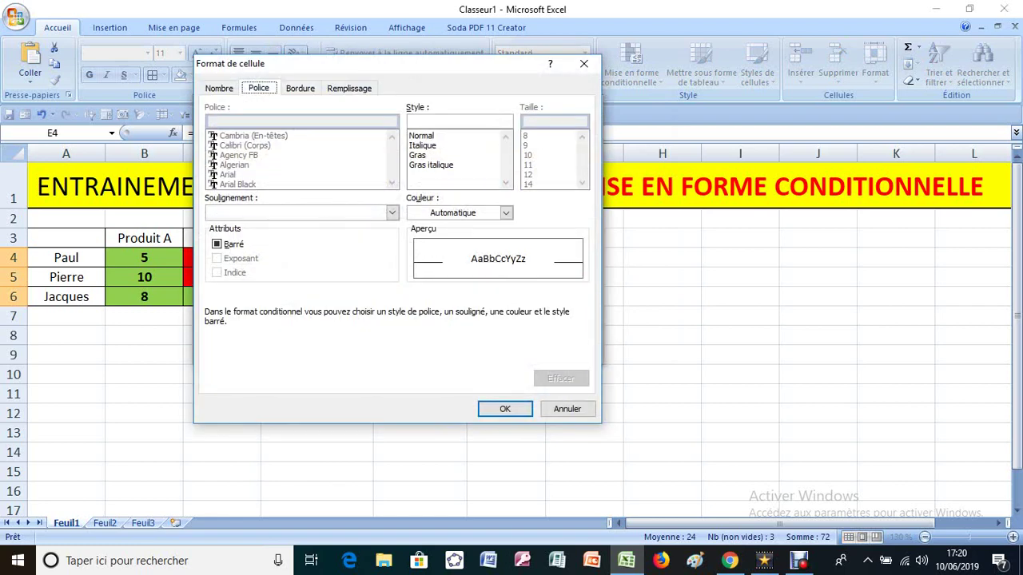
click(419, 155)
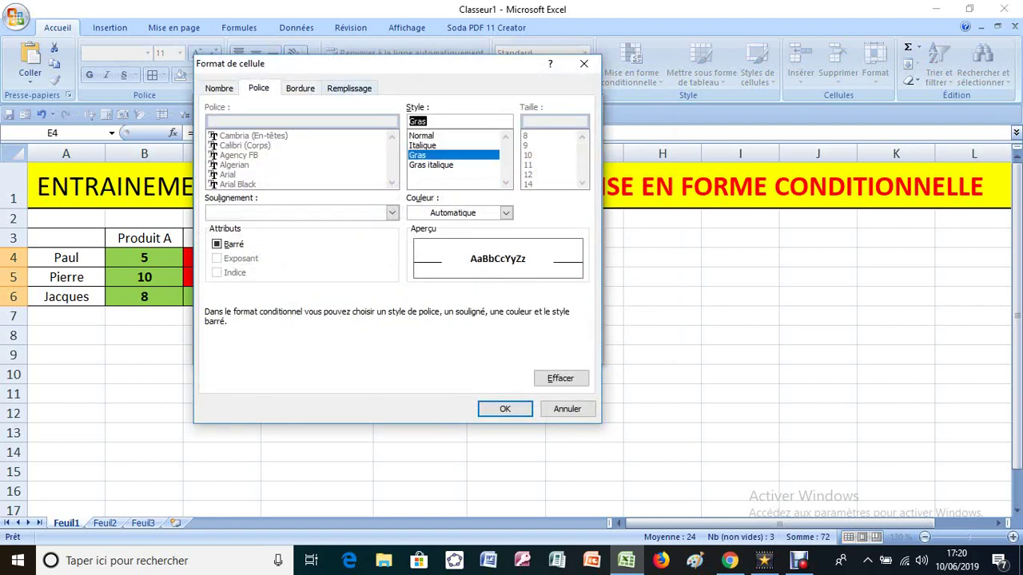
click(349, 88)
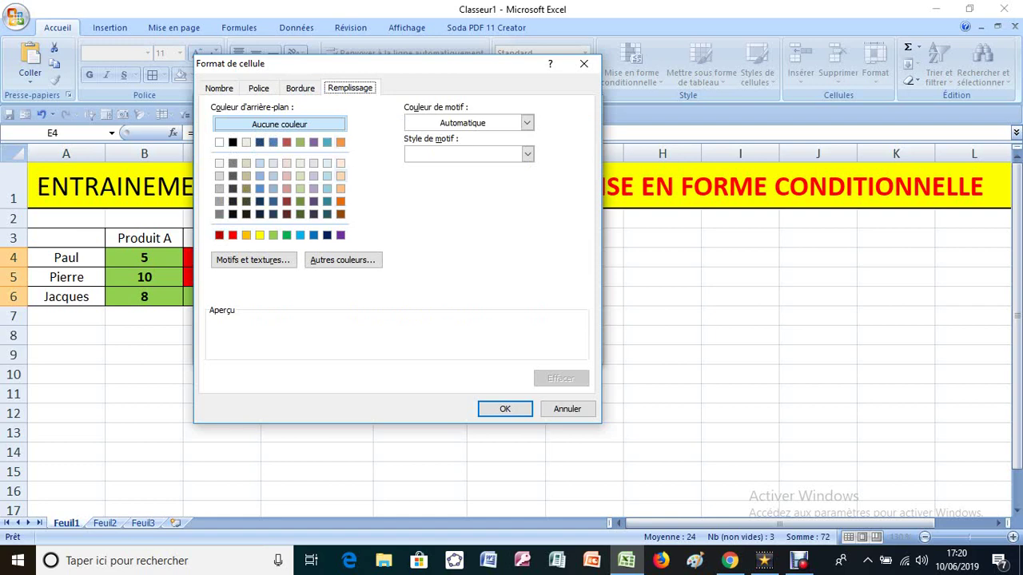
click(341, 201)
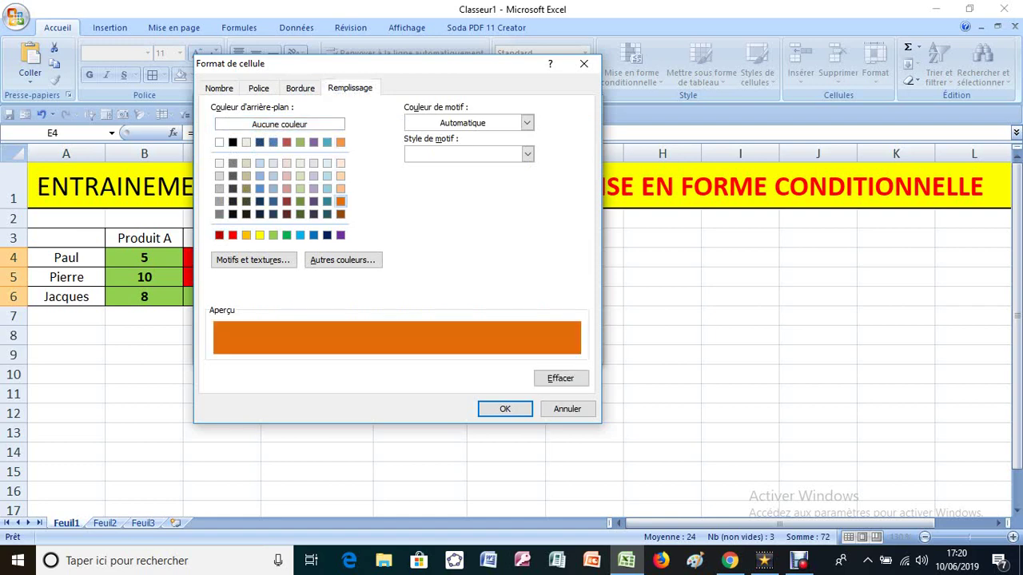
key(Return)
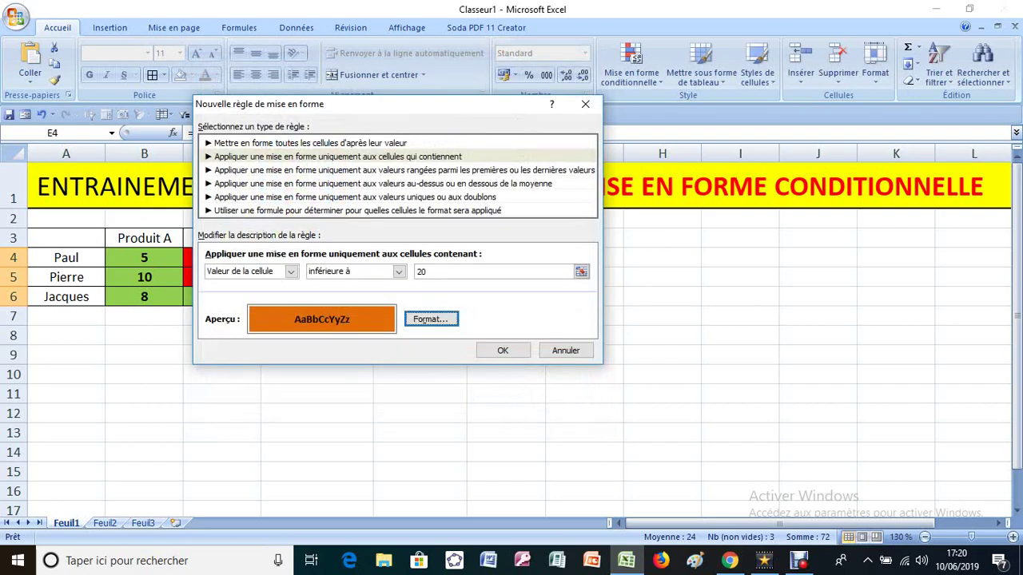
Step: Recheck the format's fill colour, apply the rule to E4:E6 and check the total in E4
click(431, 319)
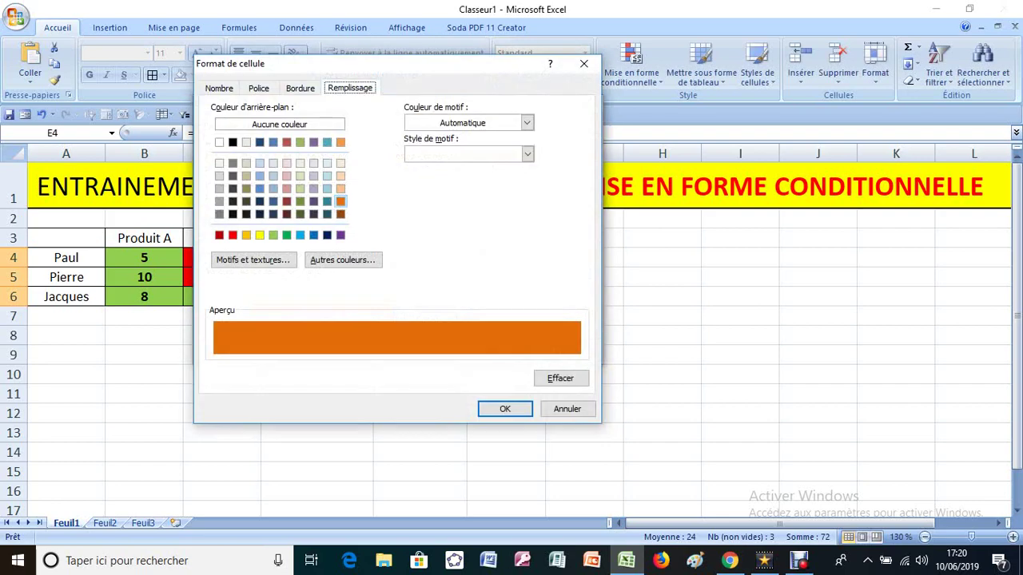
click(504, 409)
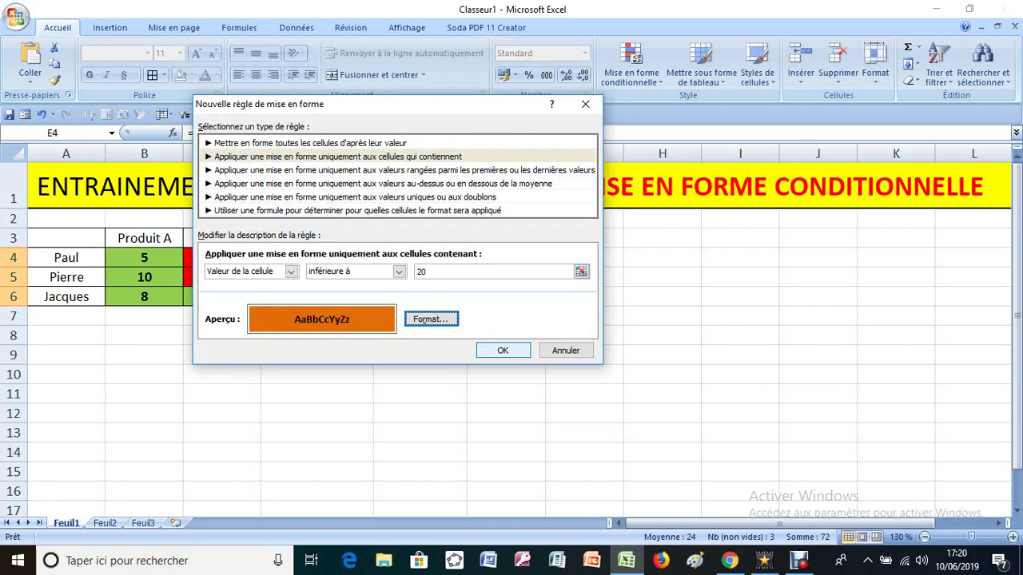
click(503, 350)
click(505, 316)
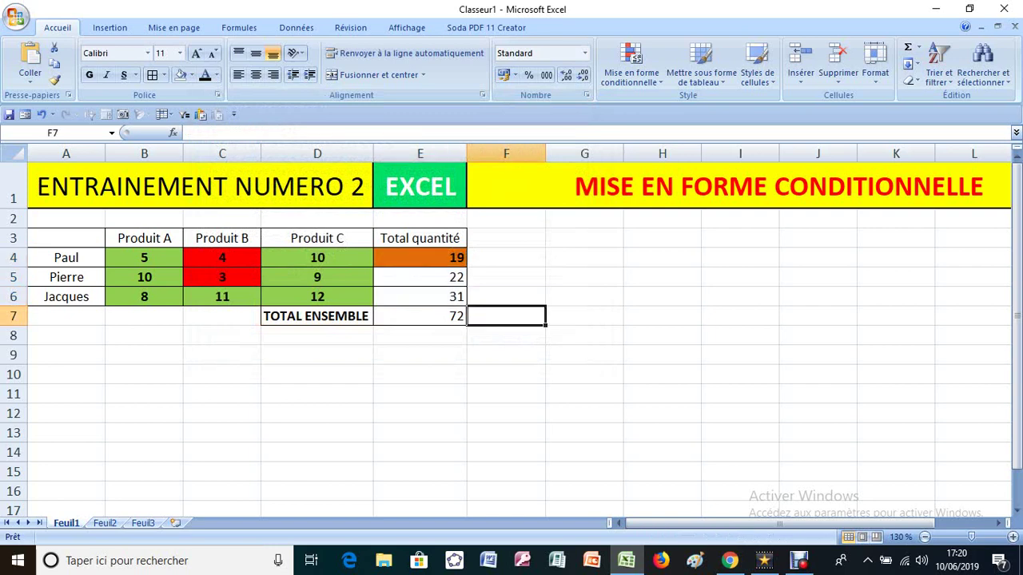
click(420, 258)
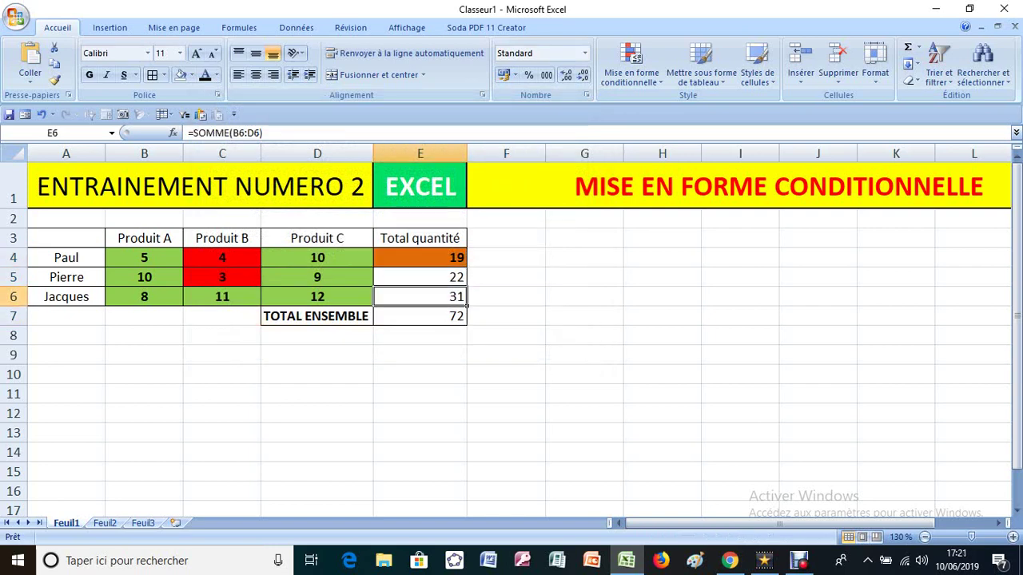
Step: Create a second conditional formatting rule for the totals in E4:E6 that targets cell values "supérieure ou égale à" 20
drag(420, 296, 421, 257)
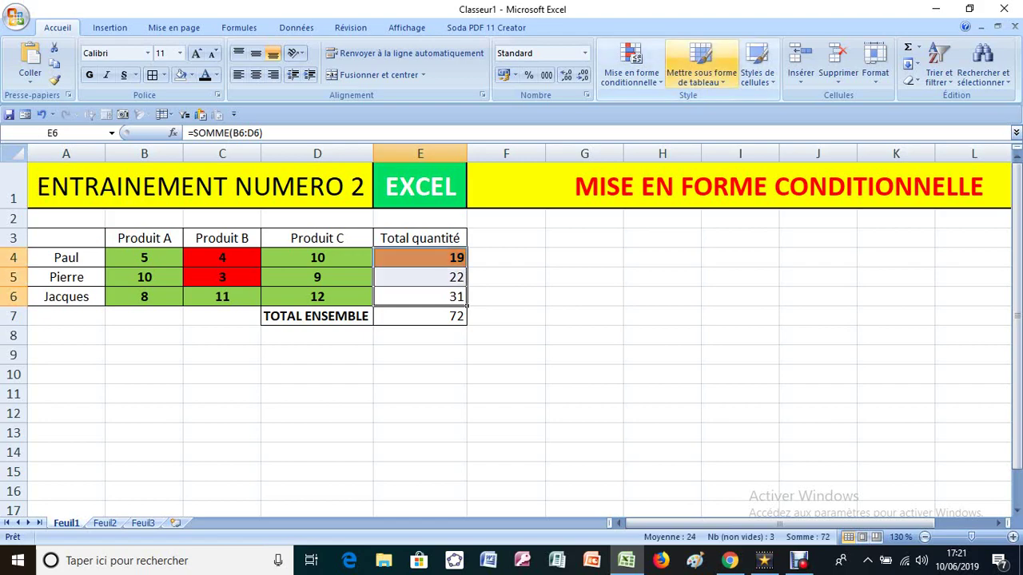
click(631, 73)
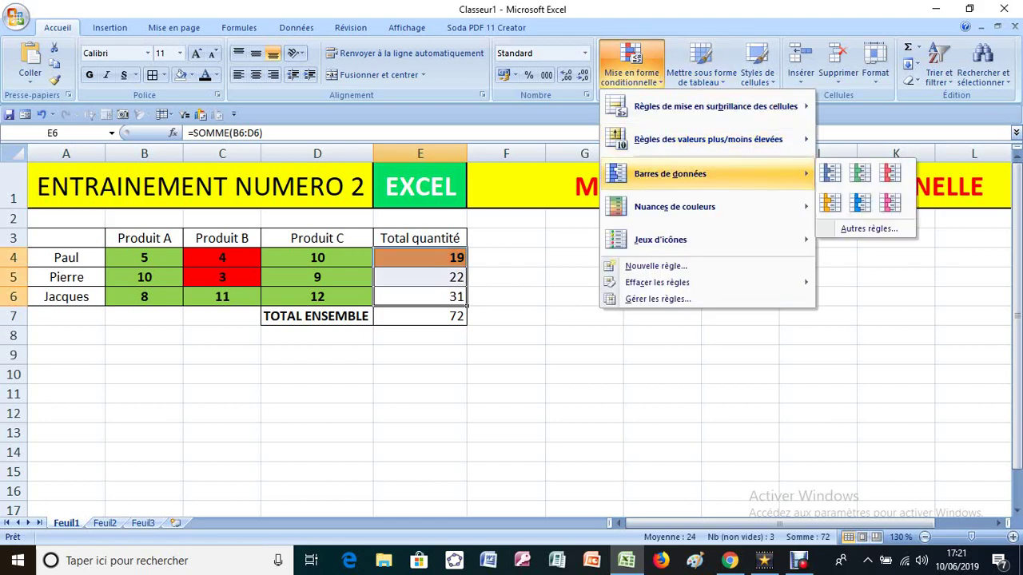
click(655, 266)
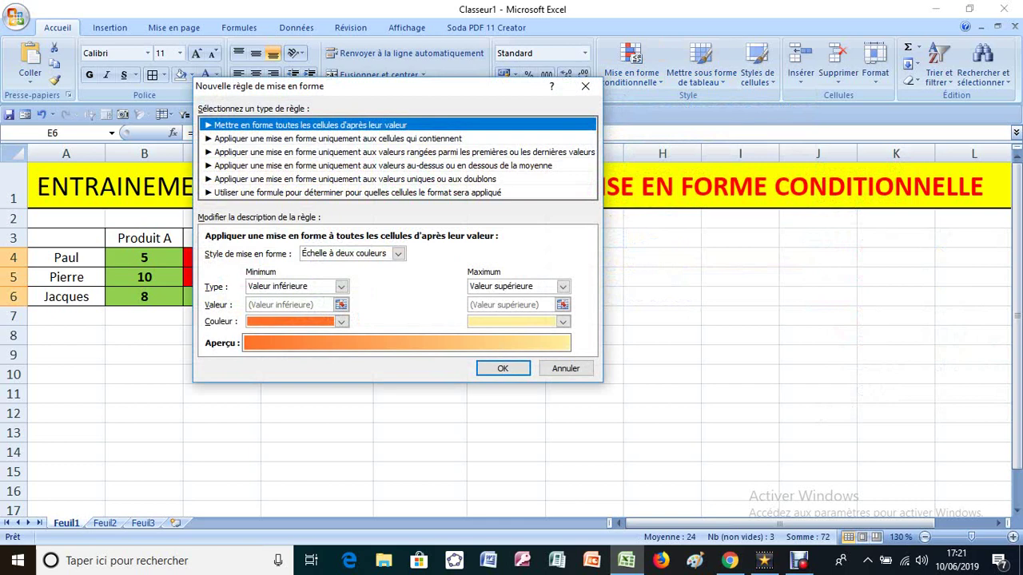
click(338, 139)
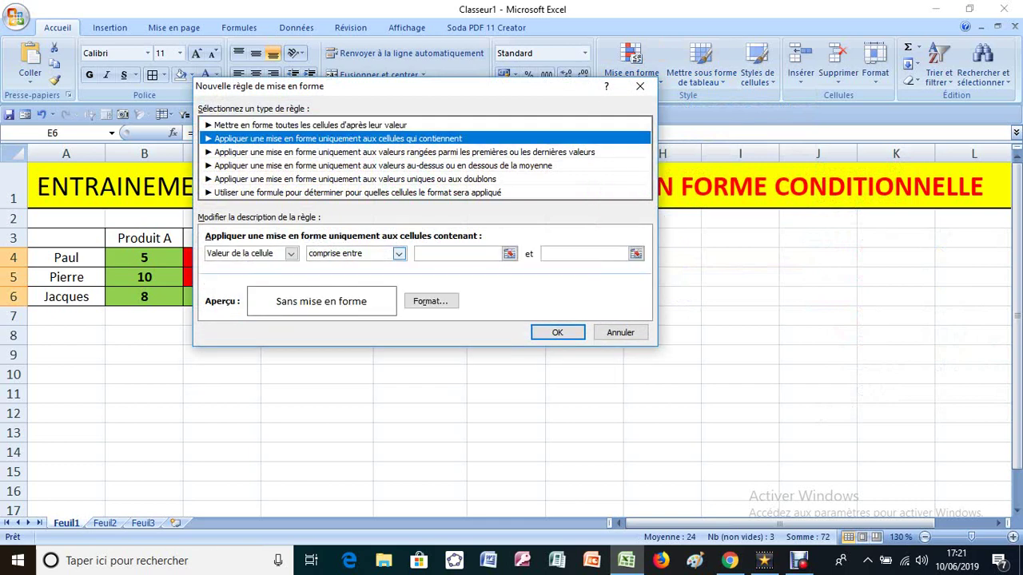
click(398, 253)
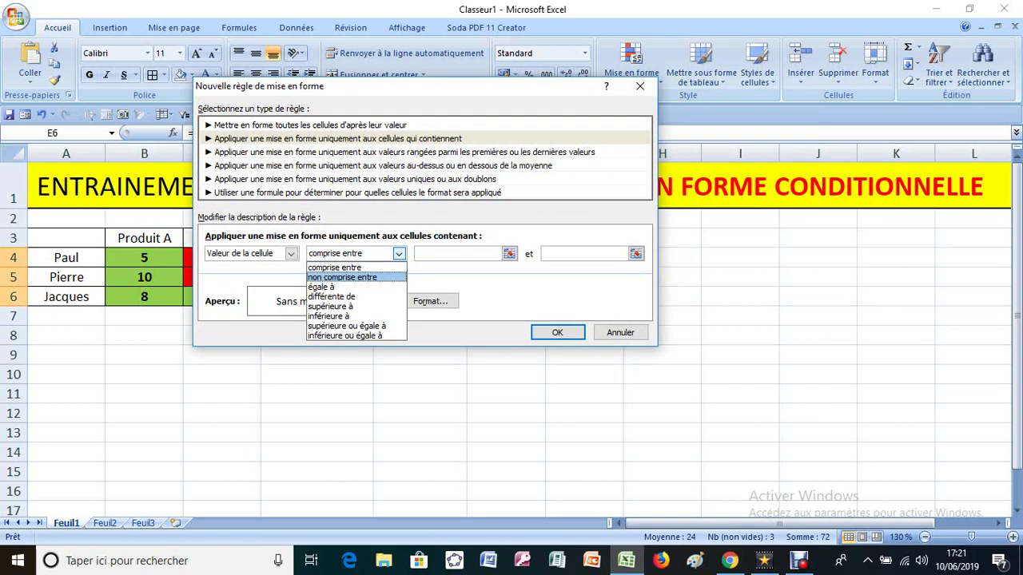
key(Return)
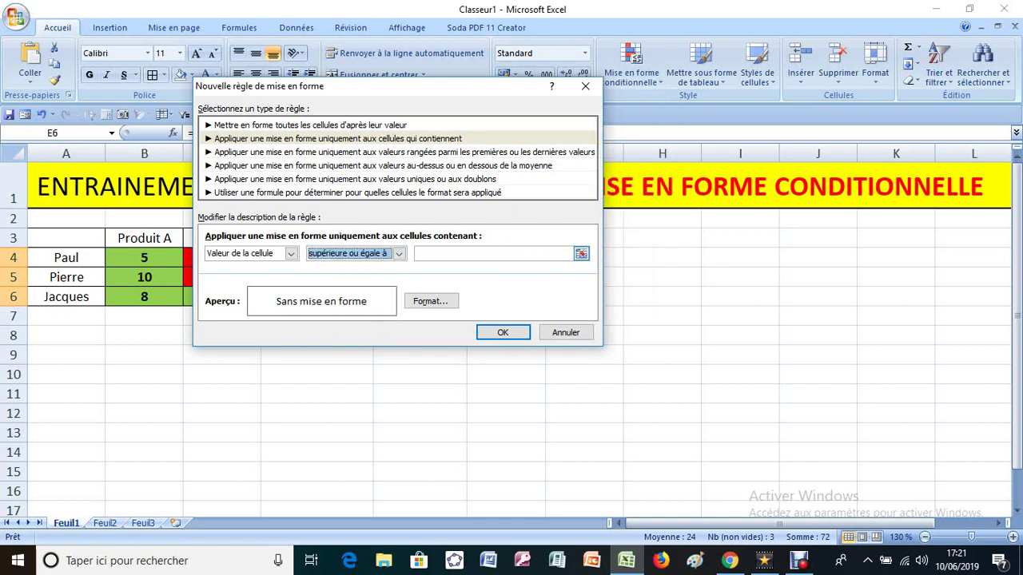
text(20)
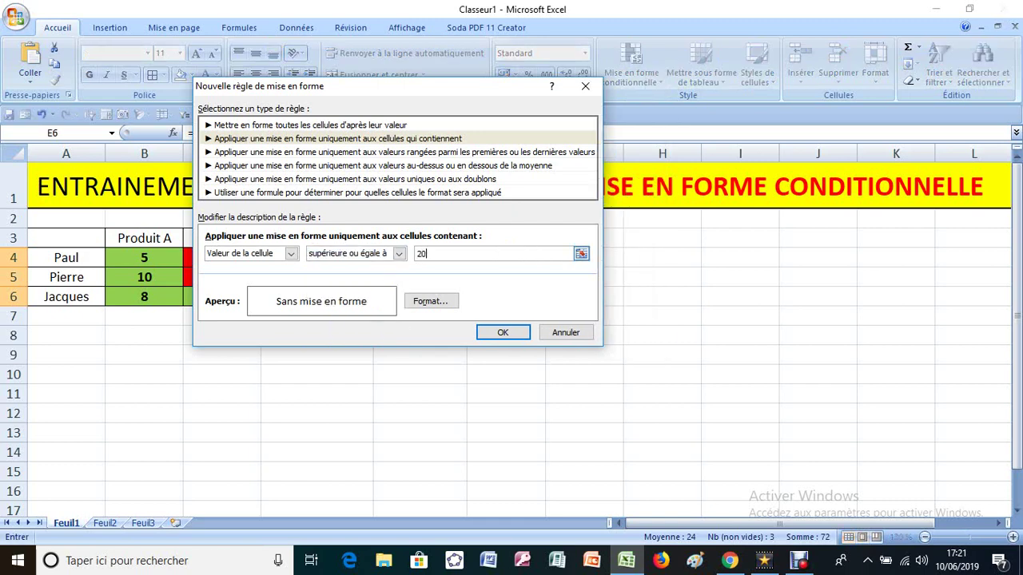
Step: Give the new rule's format a standard green background fill
click(430, 301)
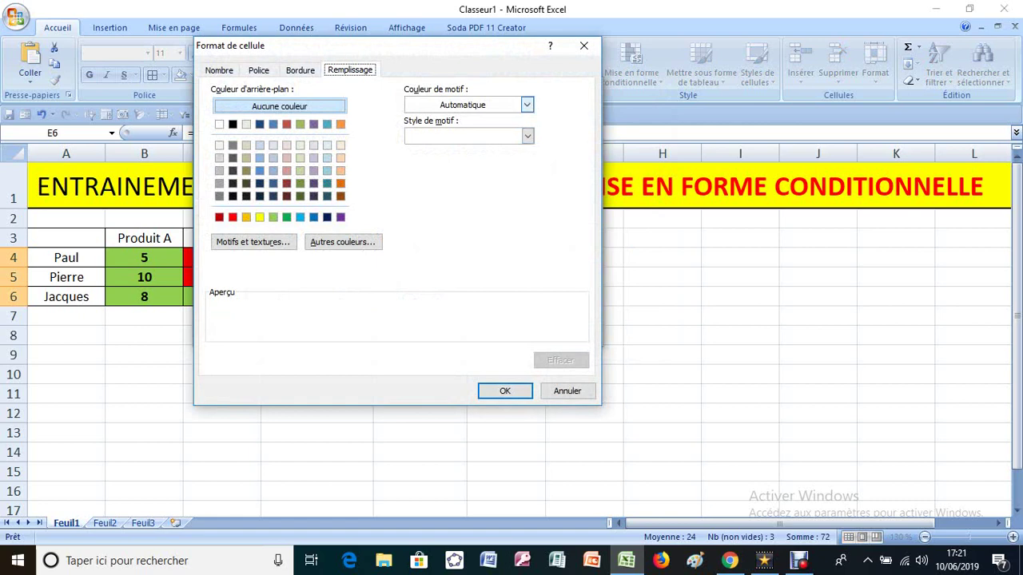
click(286, 216)
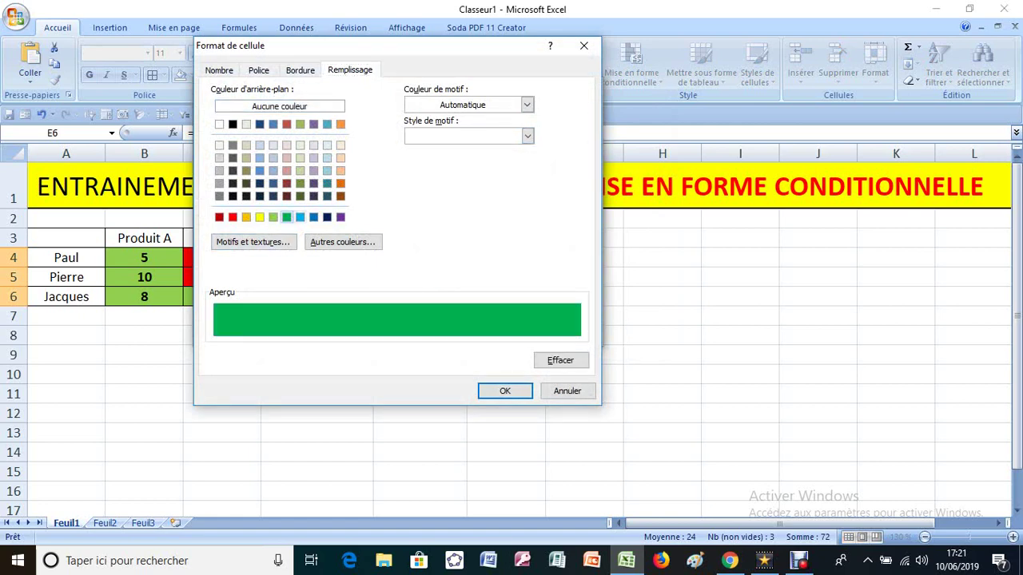
click(505, 391)
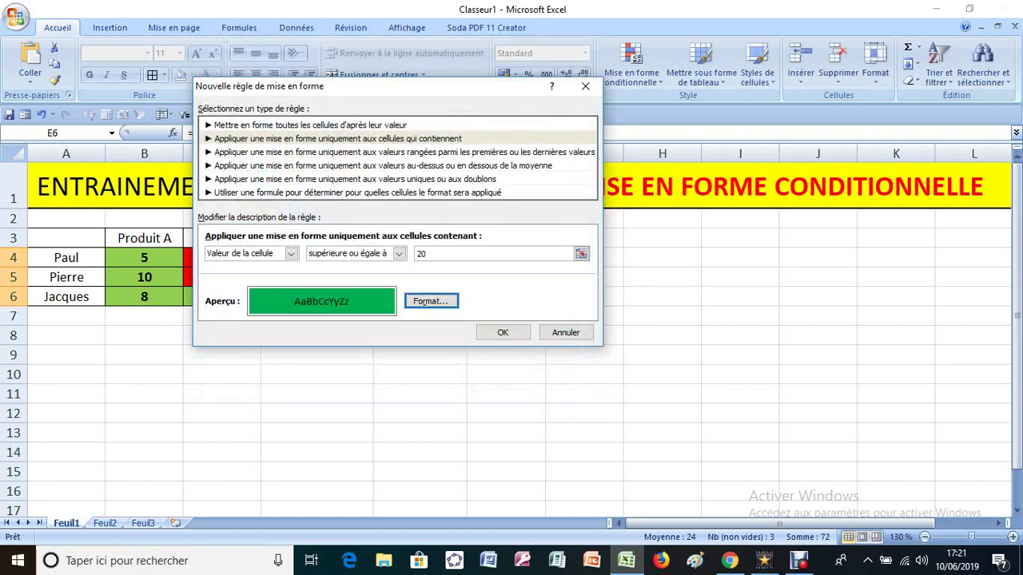
Step: Add the bold (Gras) font style to the rule's format and apply the rule to E4:E6
click(431, 301)
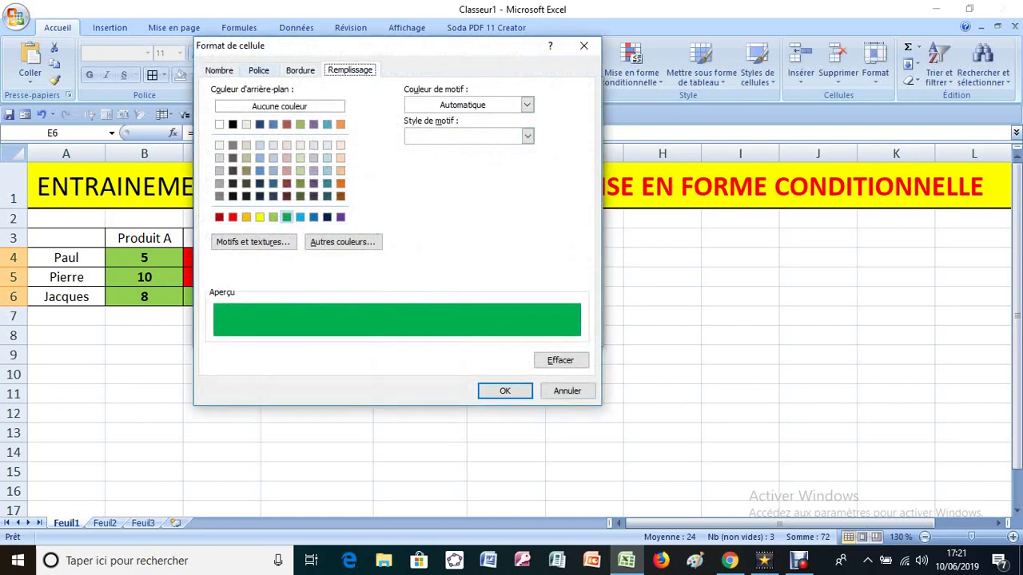
click(259, 71)
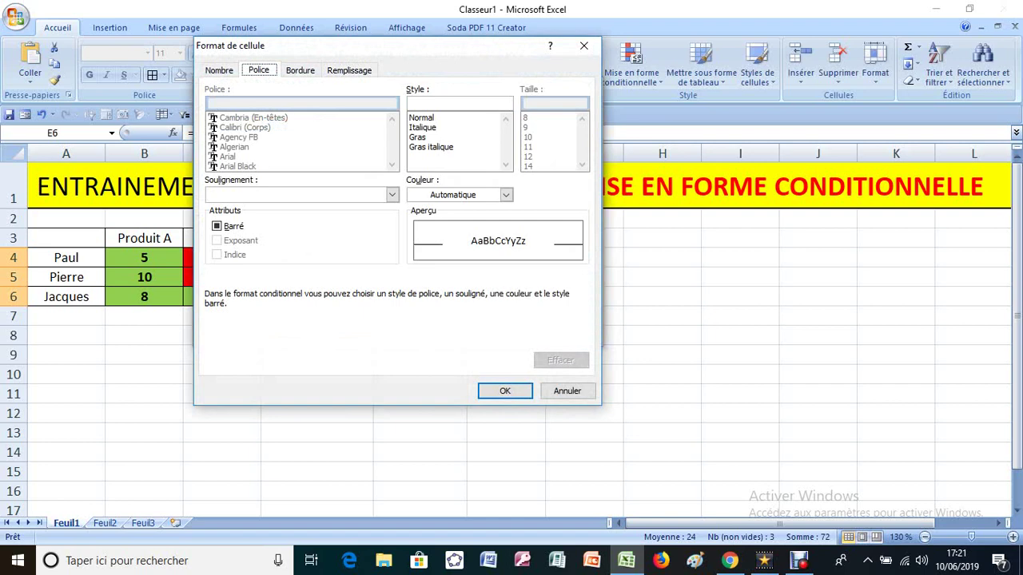
click(418, 137)
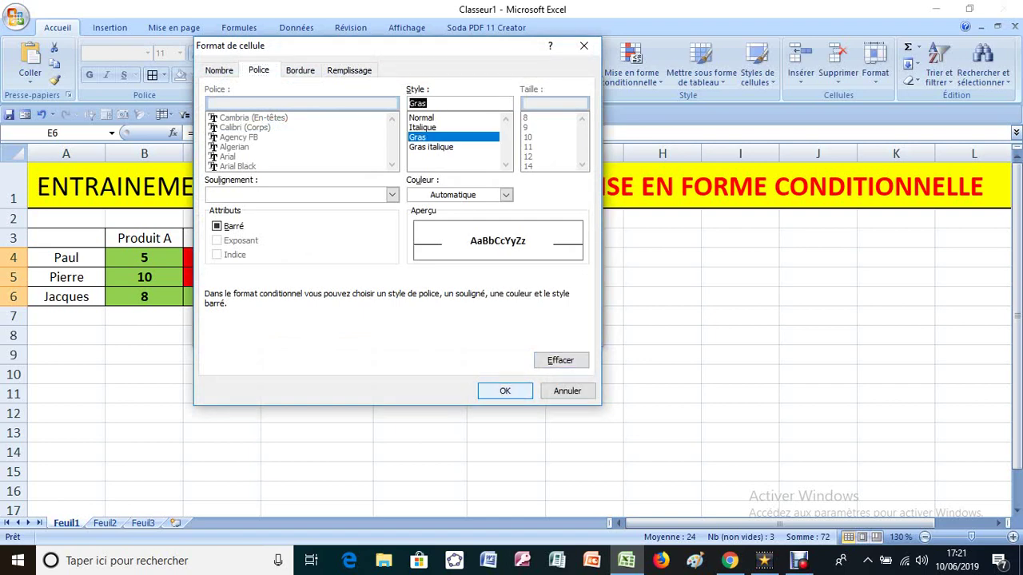
key(Return)
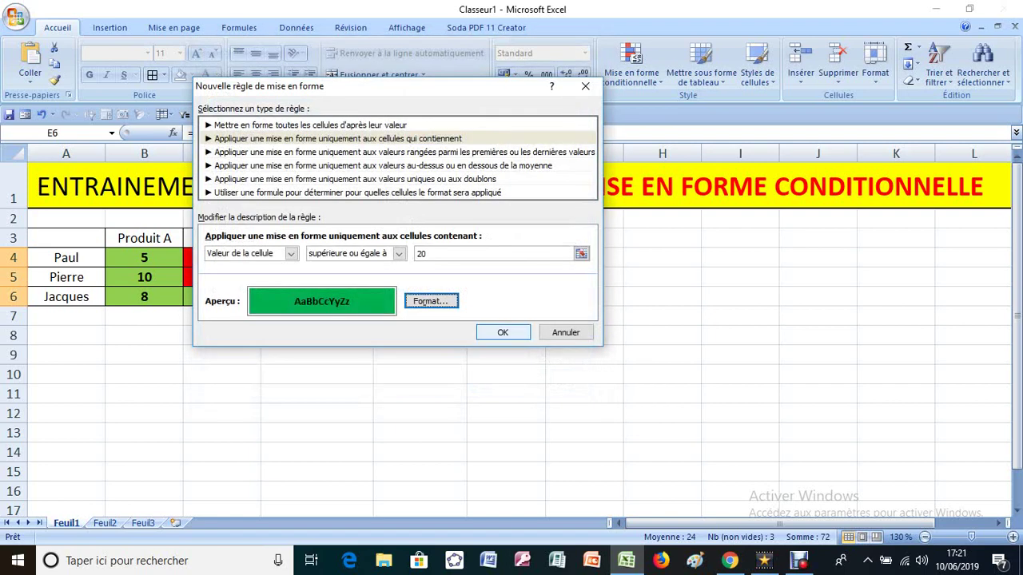
click(503, 332)
click(506, 317)
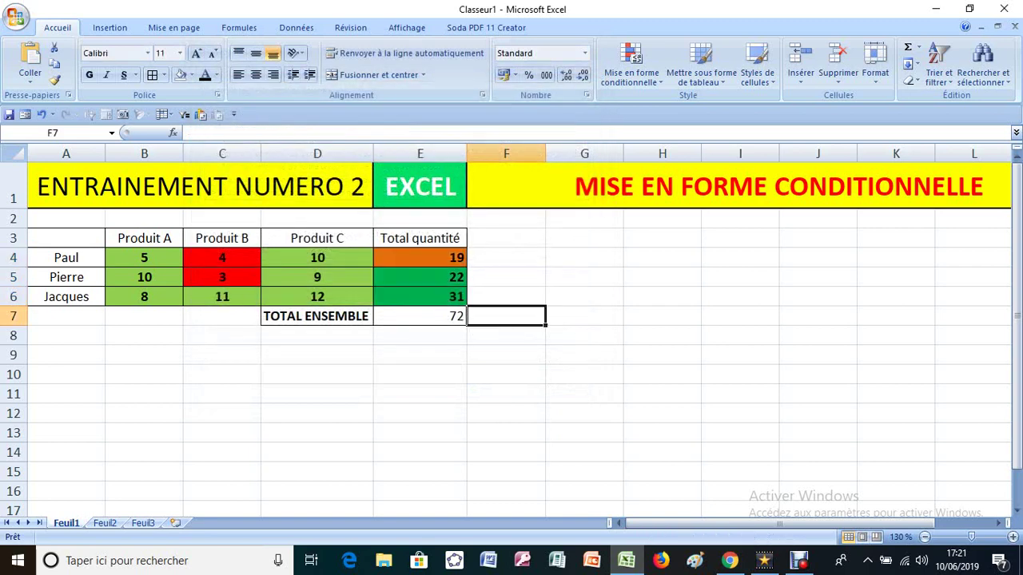
Step: Examine how the two rules colour the totals in column E, checking E6 and E4
drag(420, 239, 421, 317)
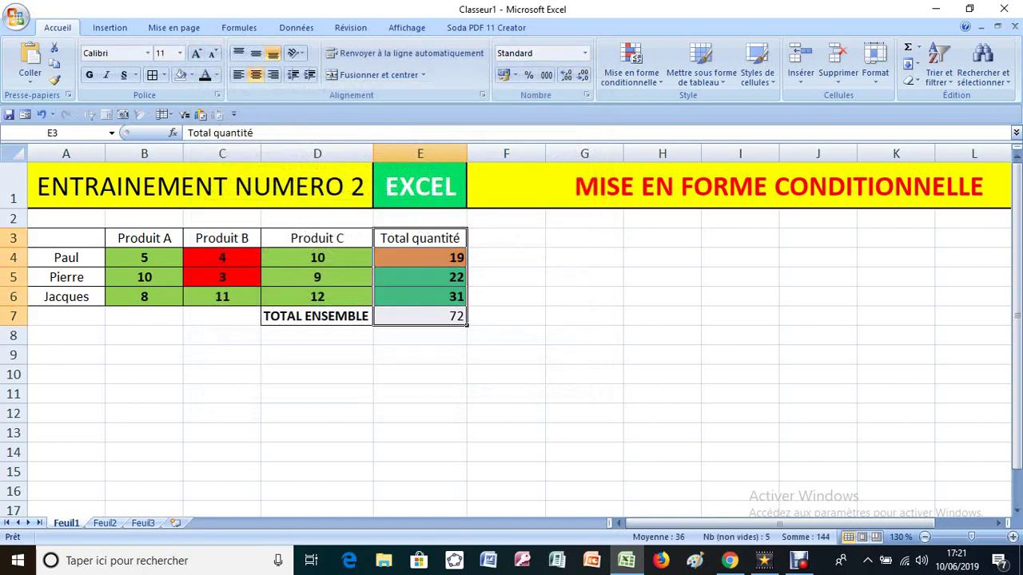
click(420, 297)
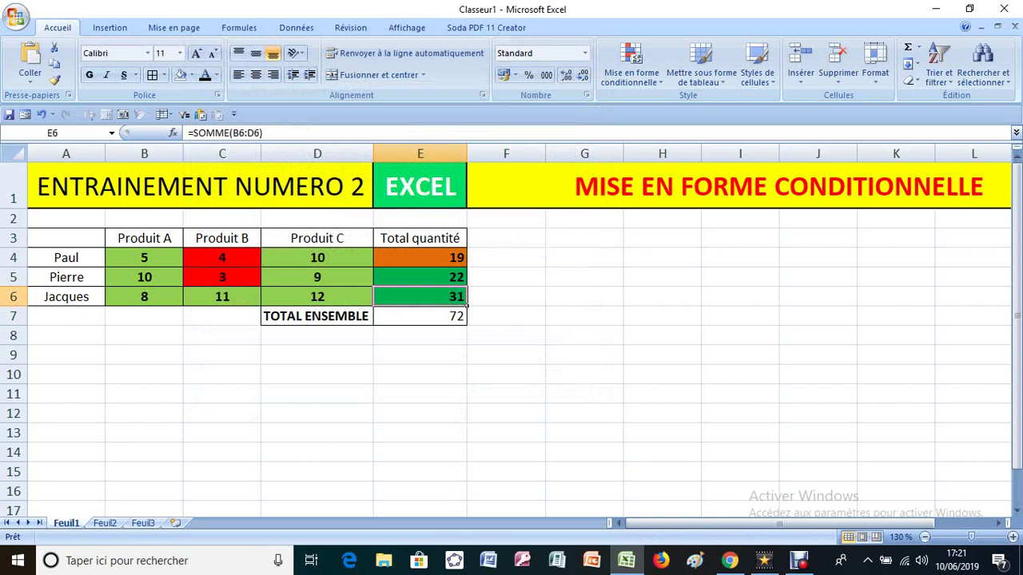
click(463, 263)
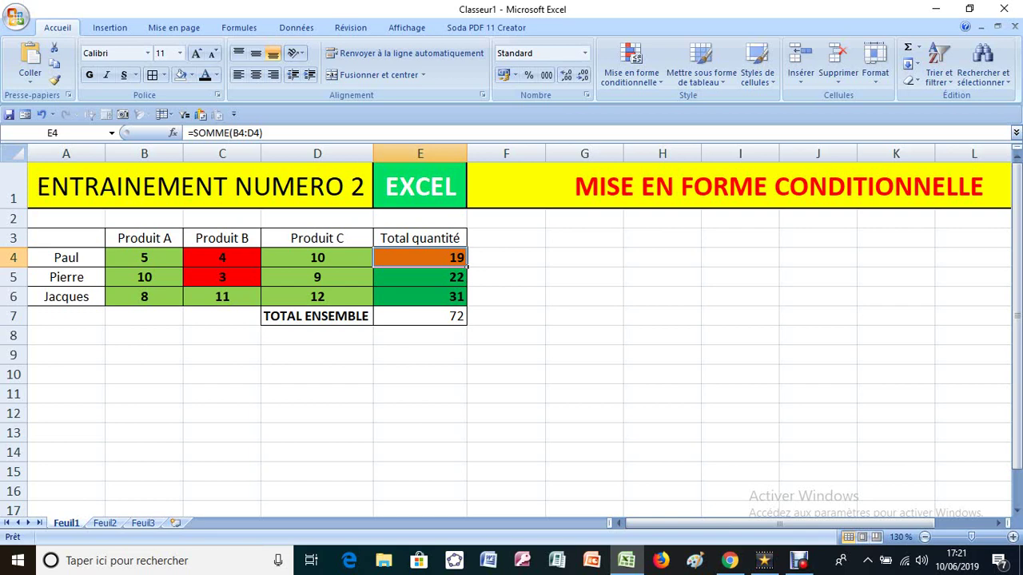
click(505, 316)
click(505, 297)
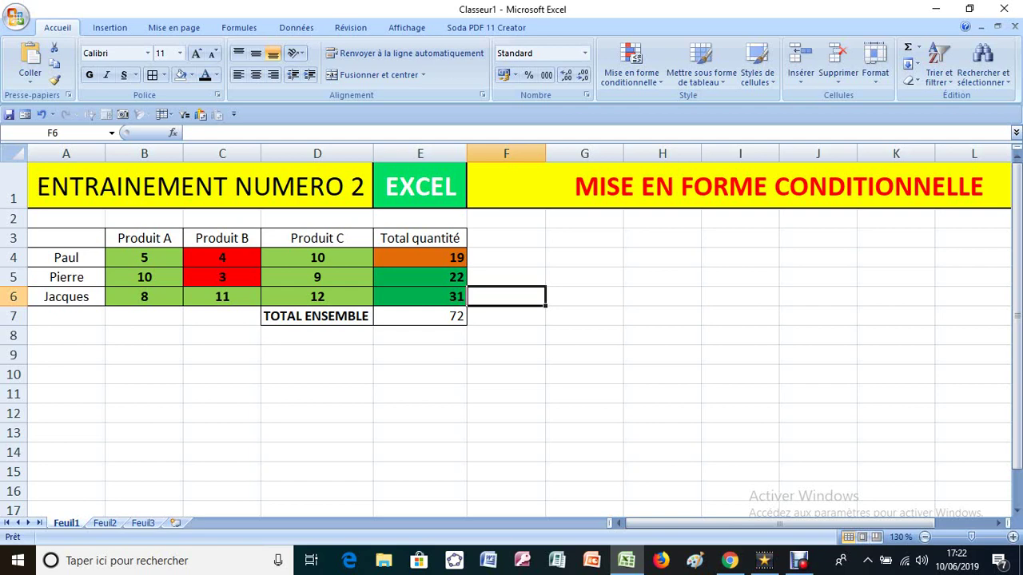
click(506, 336)
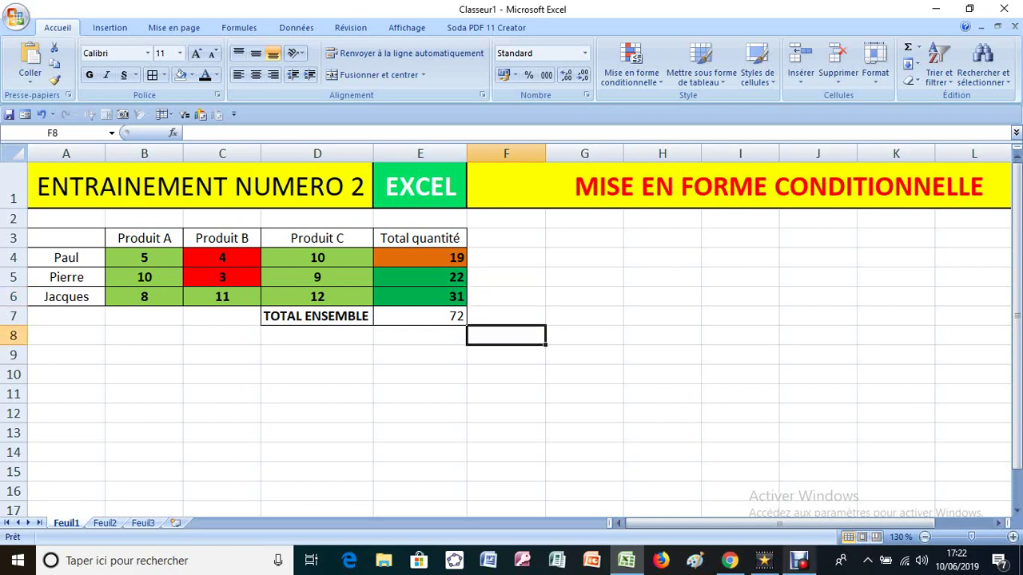